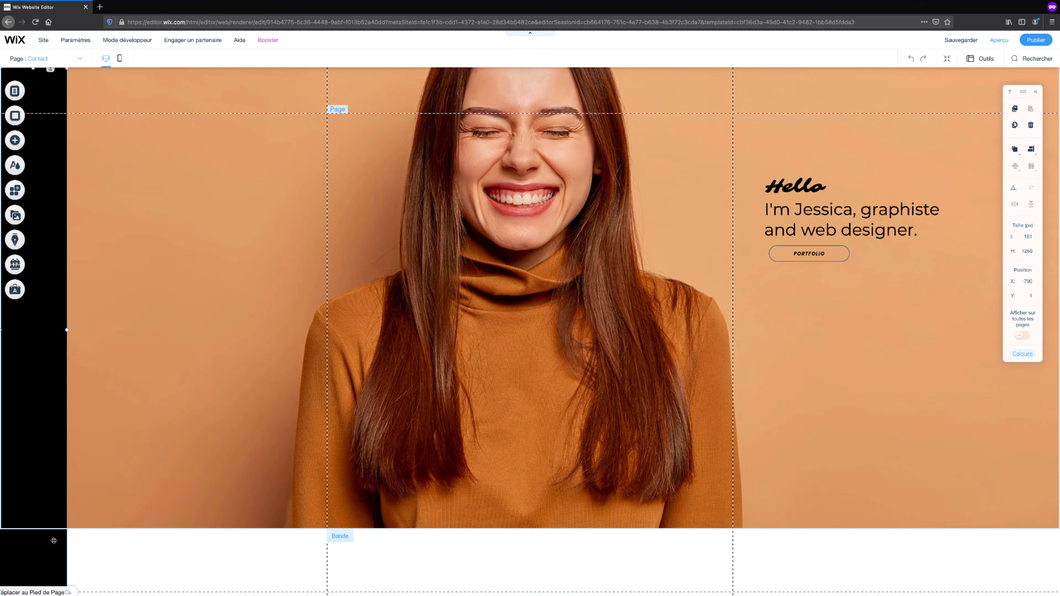
click(14, 140)
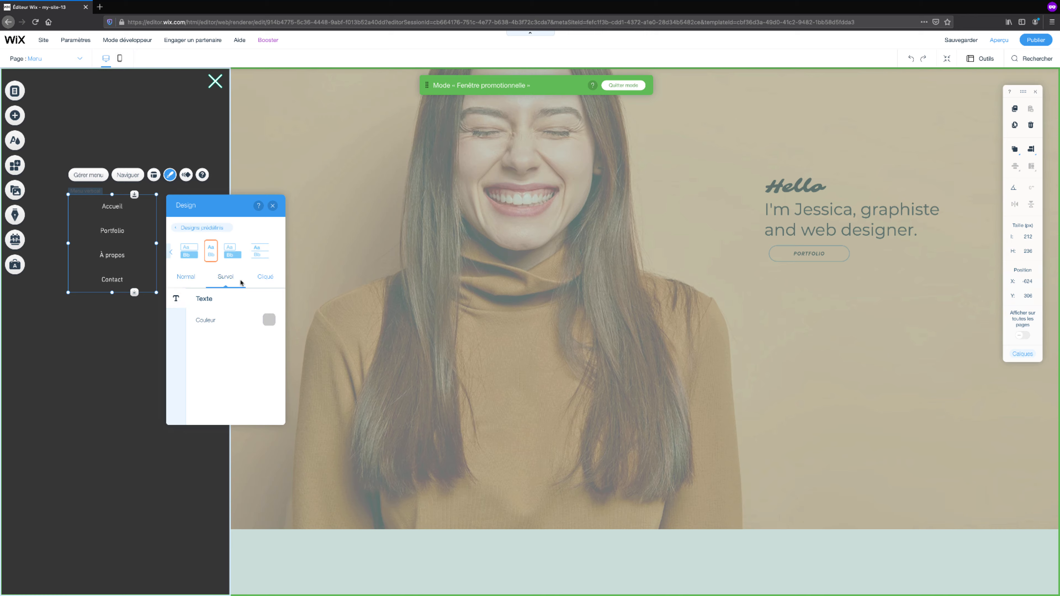
click(176, 339)
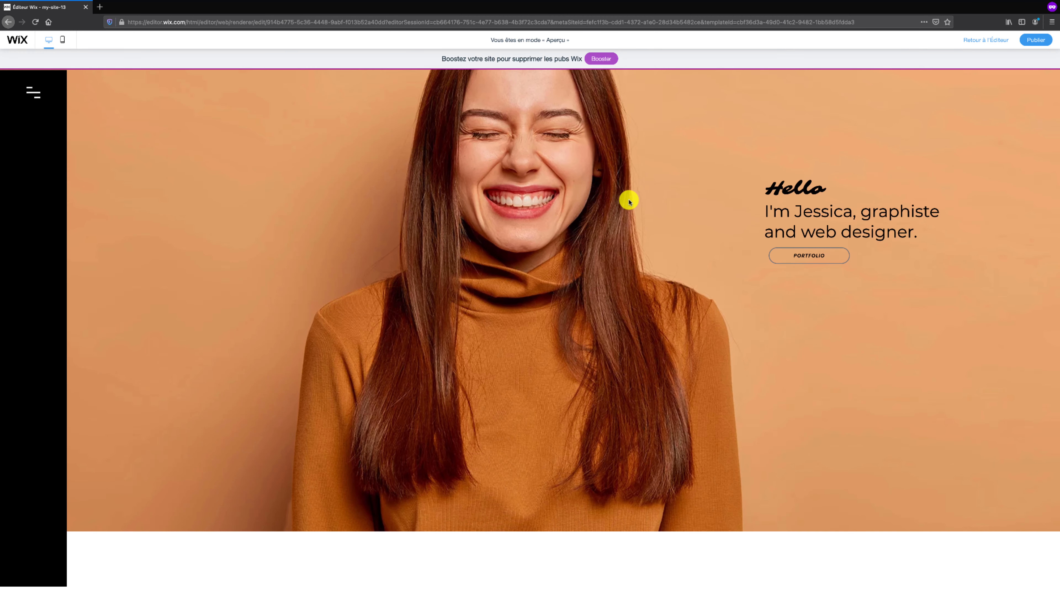
click(31, 96)
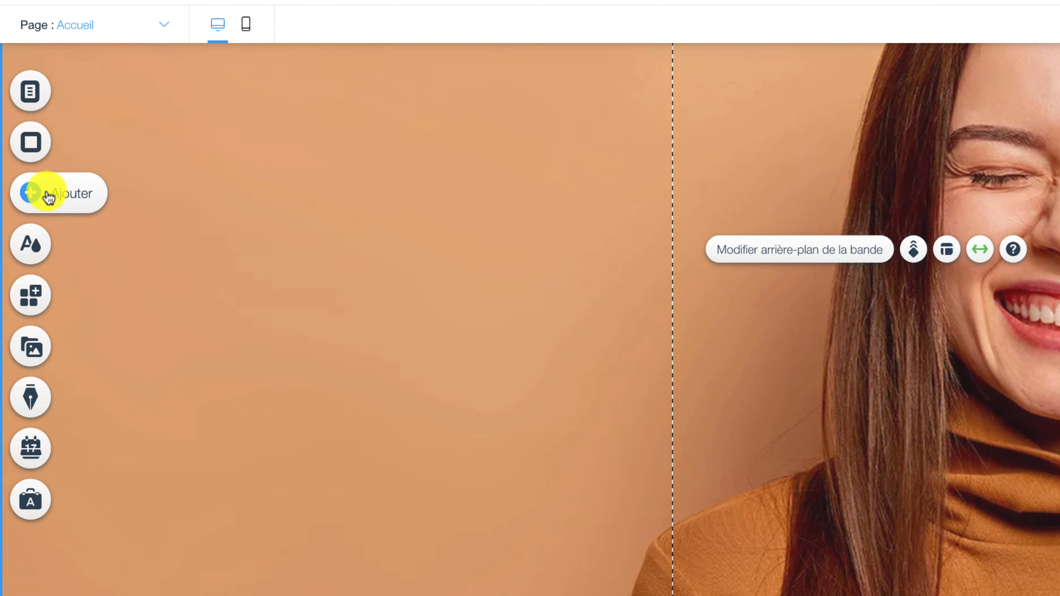
- Add a black container box and shape it into a full-height vertical sidebar flush with the home page's left edge
click(47, 196)
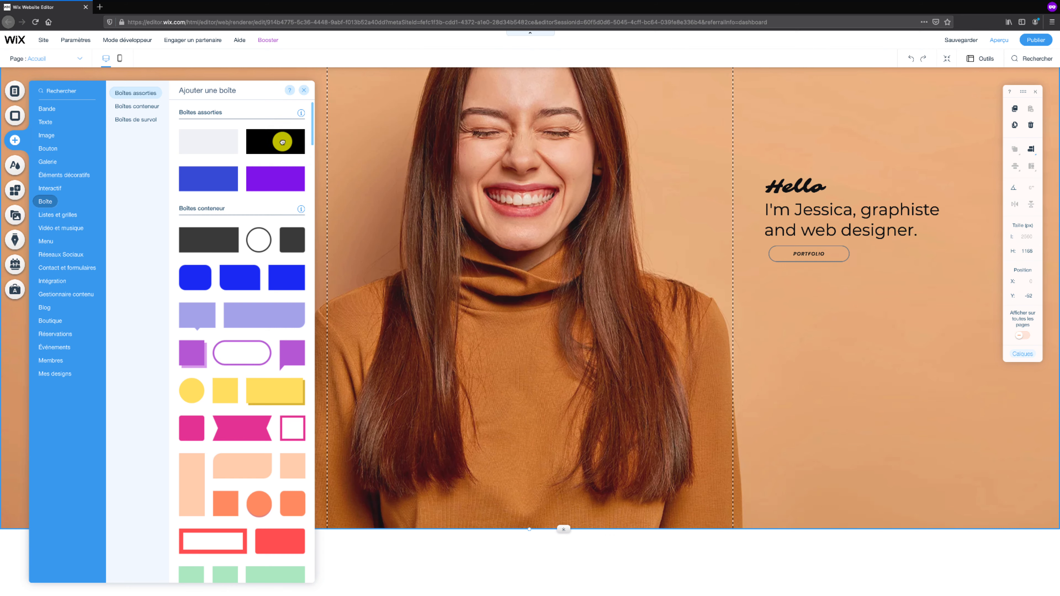
drag(563, 197, 848, 250)
drag(412, 168, 412, 167)
drag(560, 147, 355, 528)
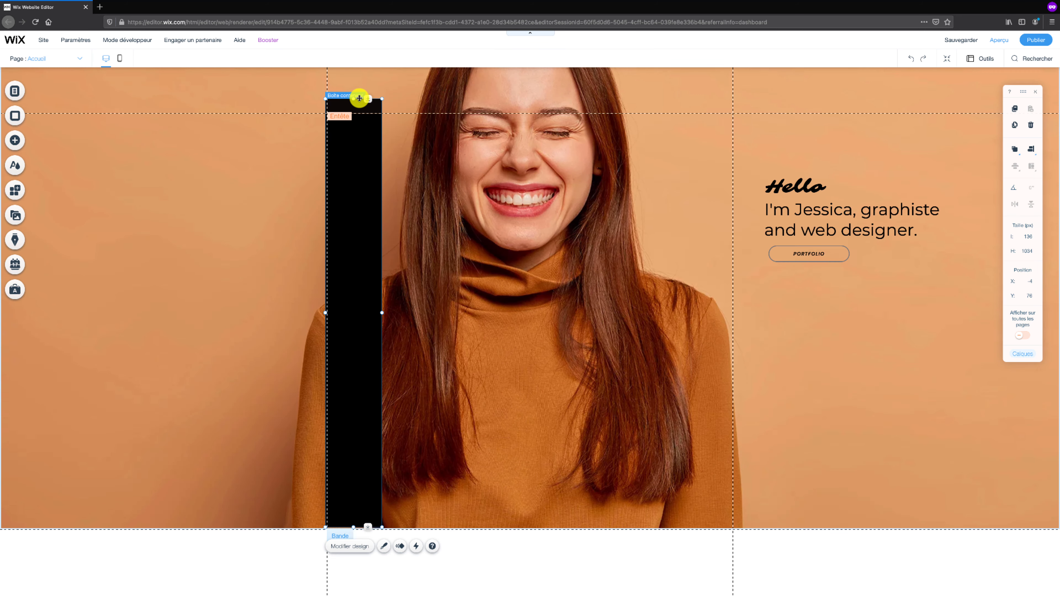
drag(355, 99, 24, 99)
drag(50, 298, 88, 294)
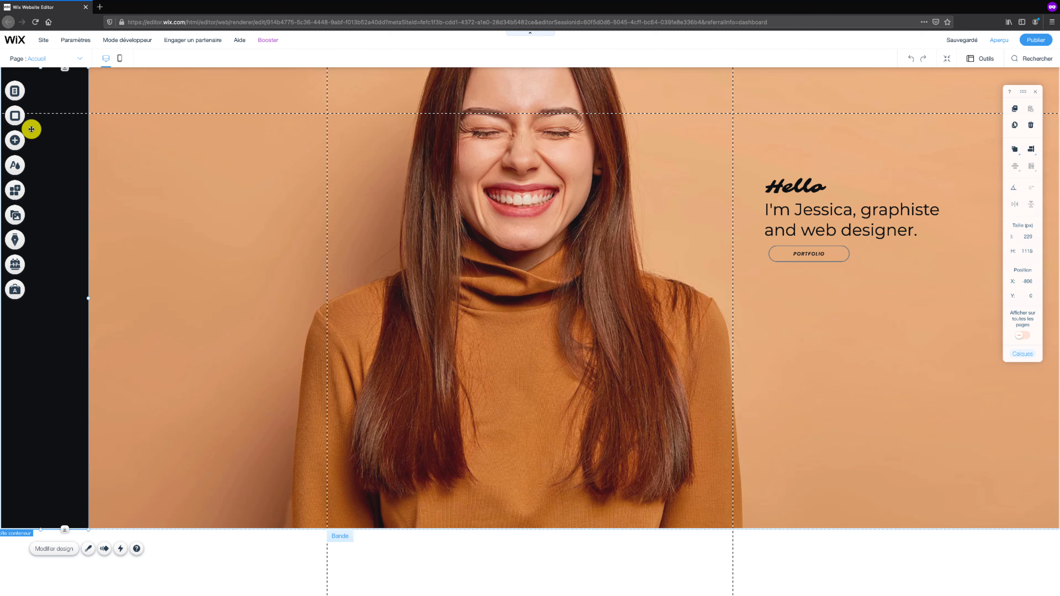
- Search the basic vector shapes for "line" and add the staggered three-line "menu hamburgers" shape to the page
click(17, 139)
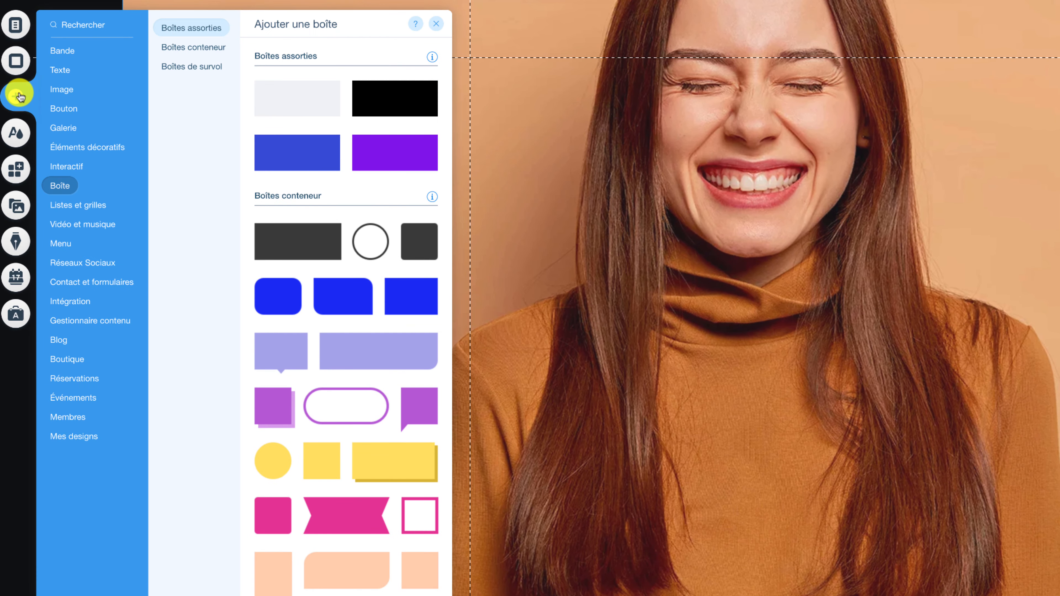
mouse_move(86, 147)
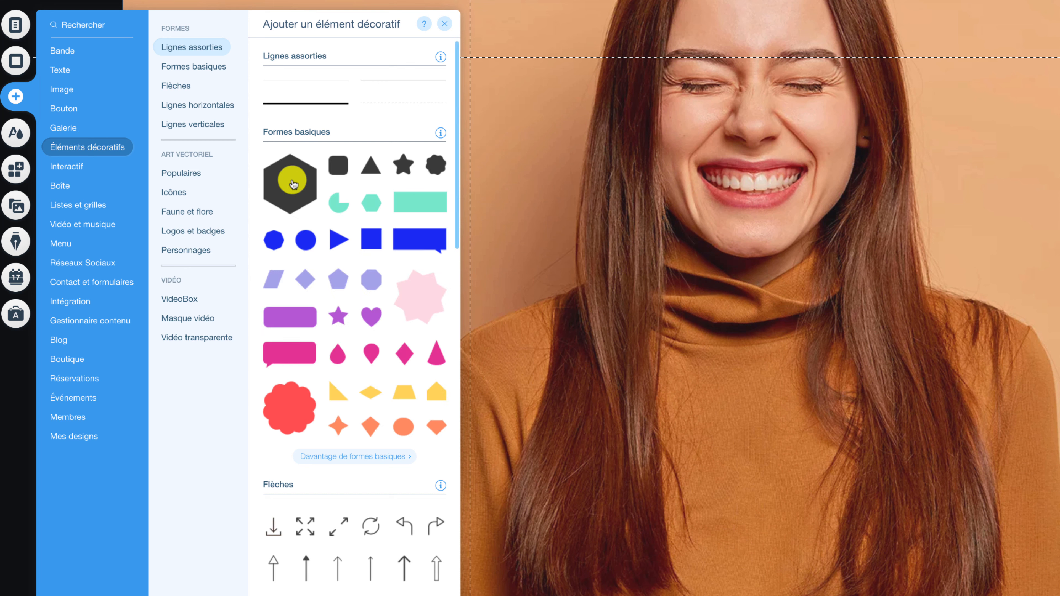
click(367, 458)
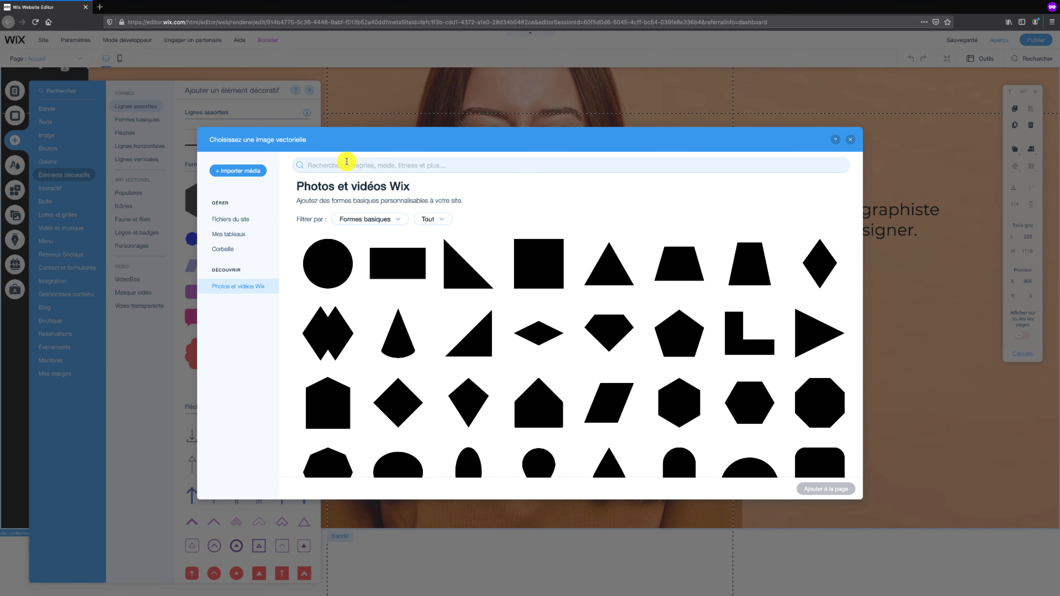
click(344, 163)
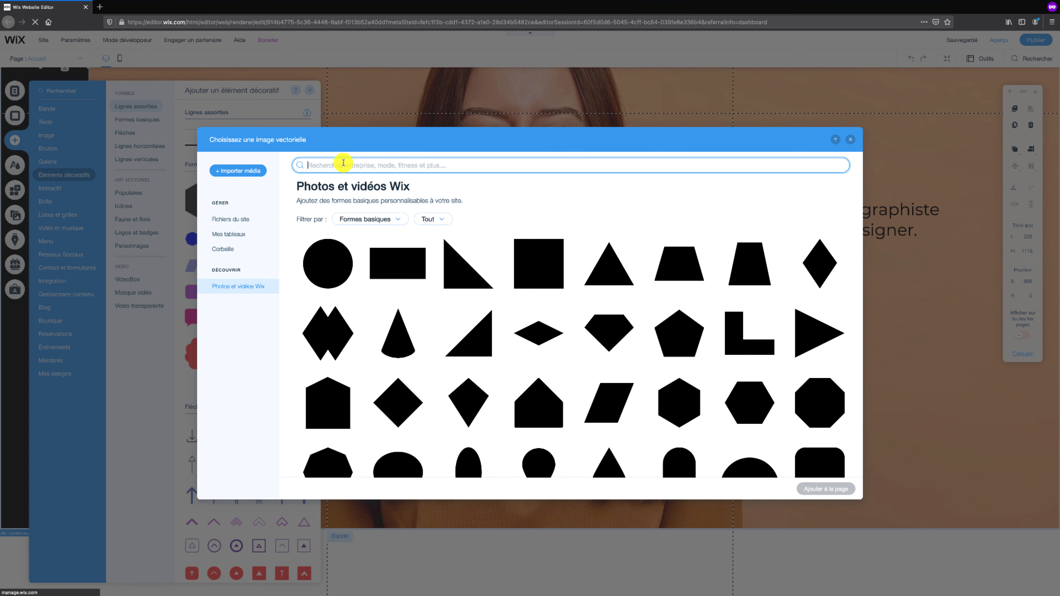
text(line)
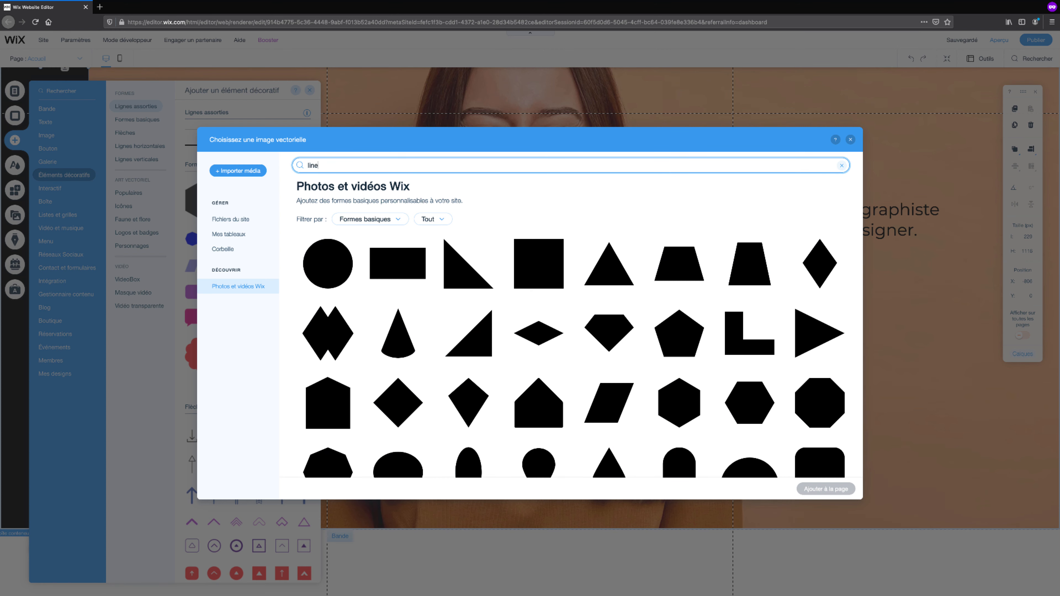
key(Return)
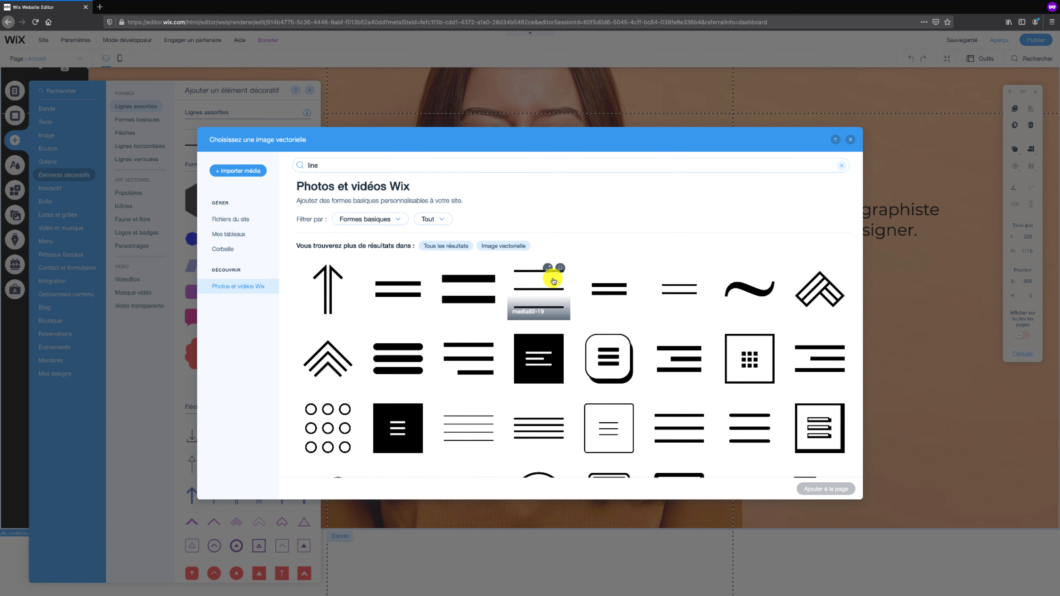
scroll(554, 280, down, 3)
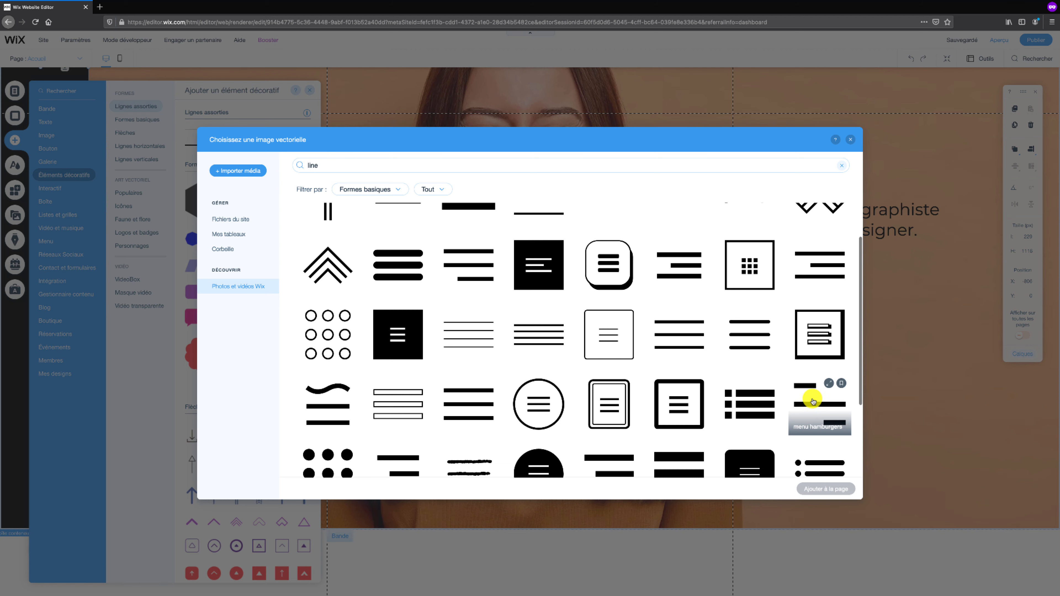
click(813, 402)
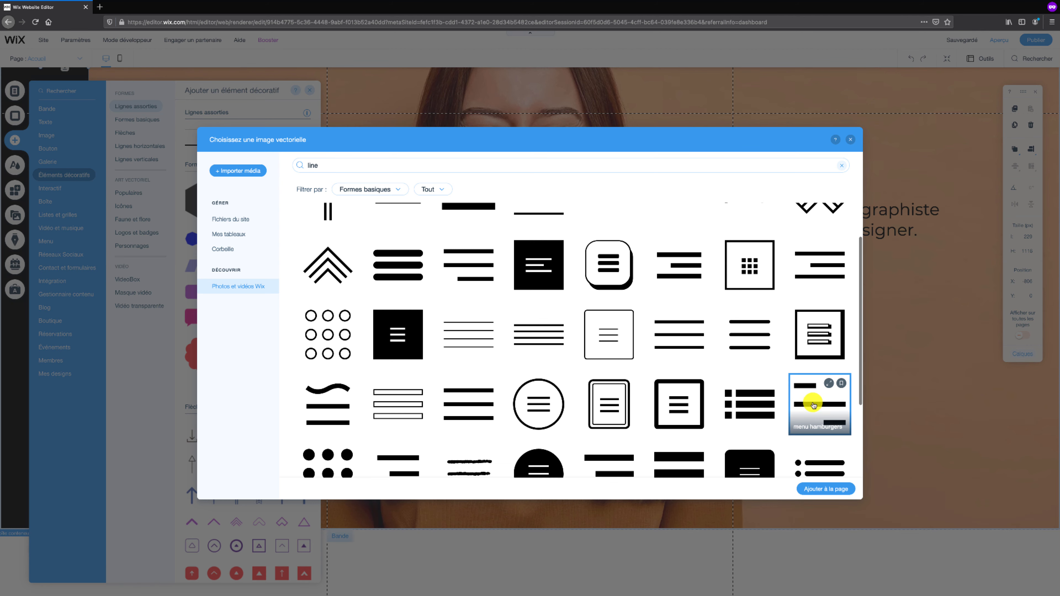
click(823, 489)
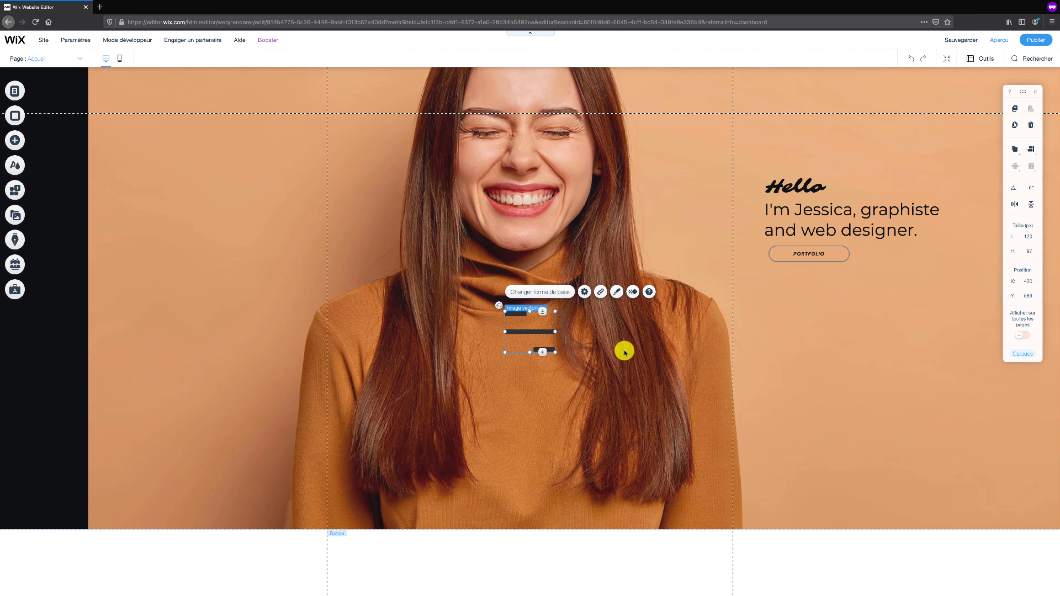
- Shrink the hamburger shape to about 56 px wide and set its fill colour to white (#FFFFFF)
drag(556, 352, 529, 330)
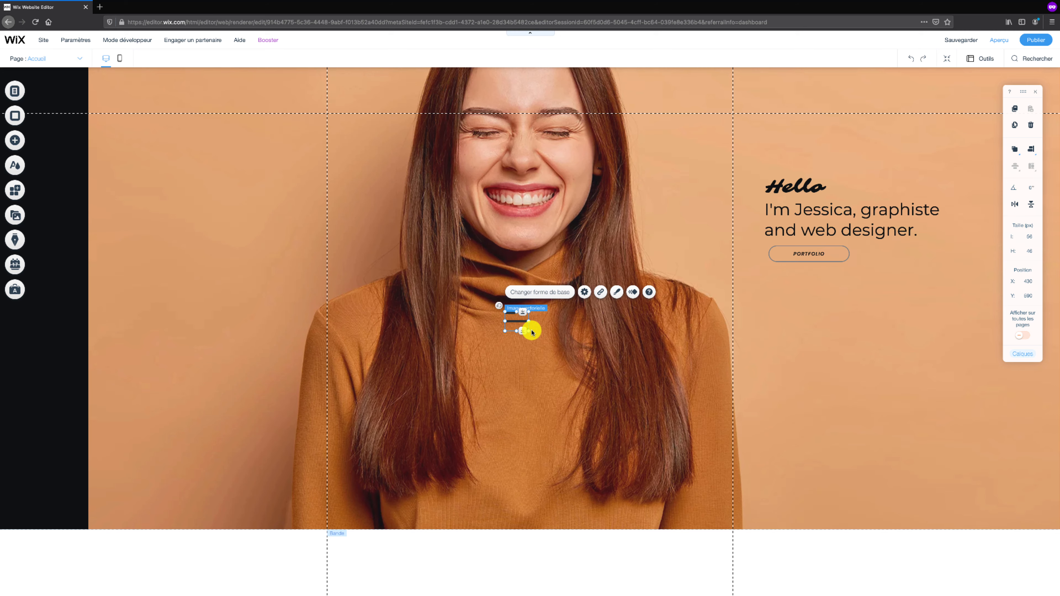
click(615, 293)
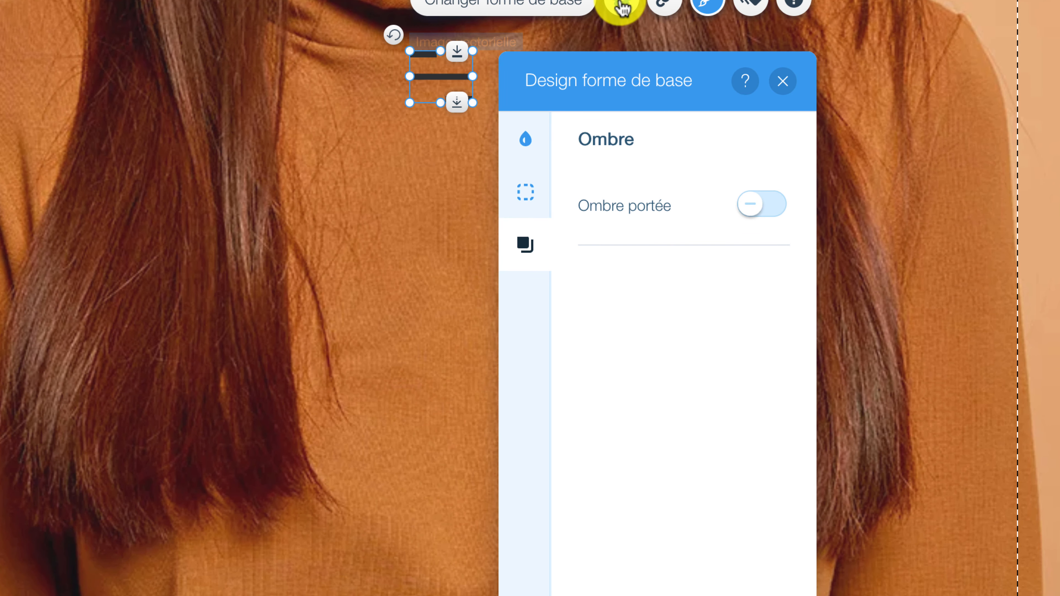
click(527, 142)
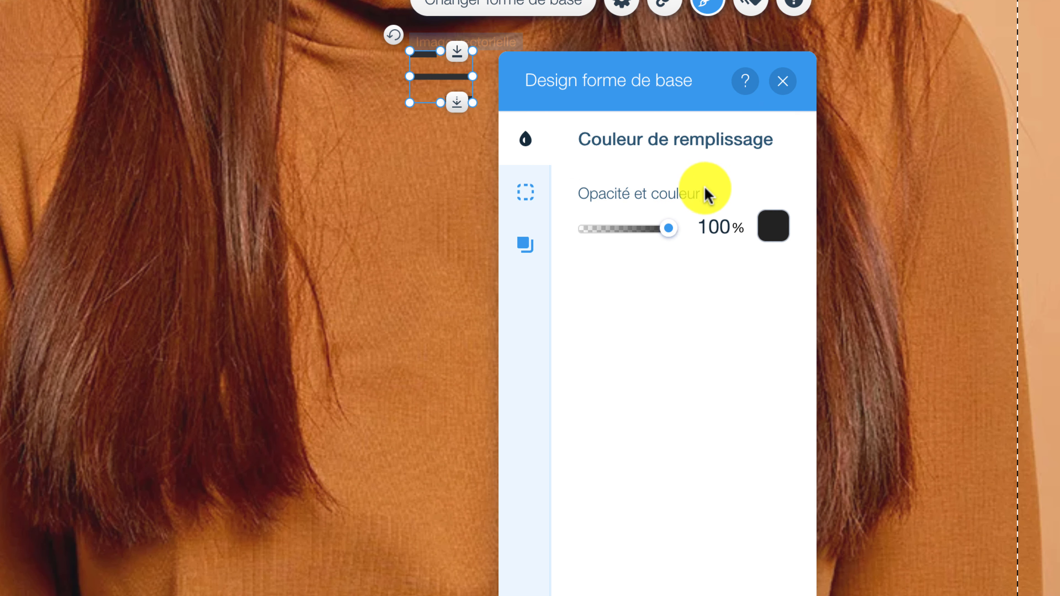
click(772, 229)
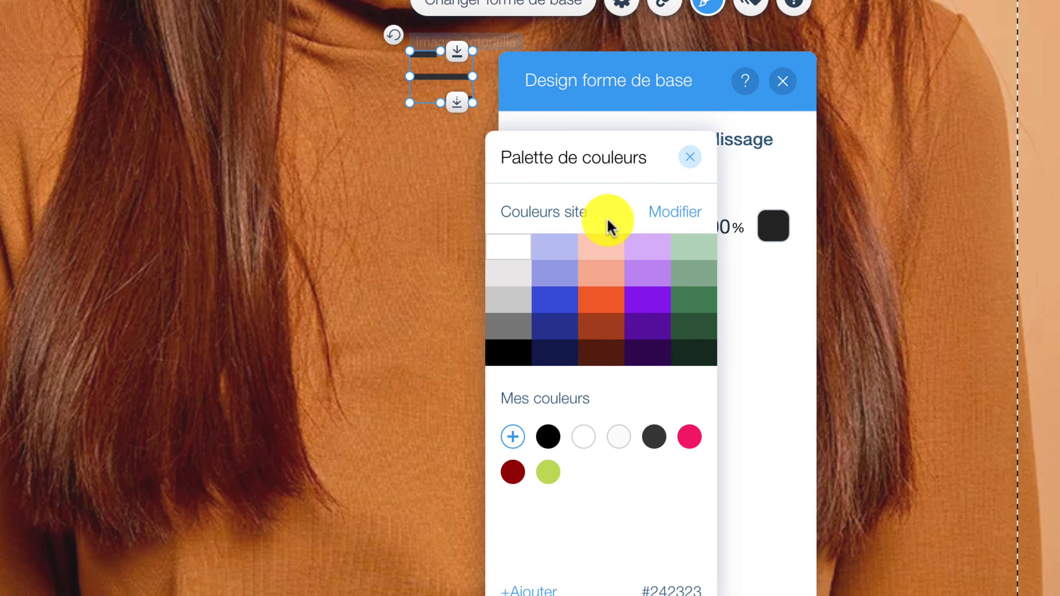
click(505, 247)
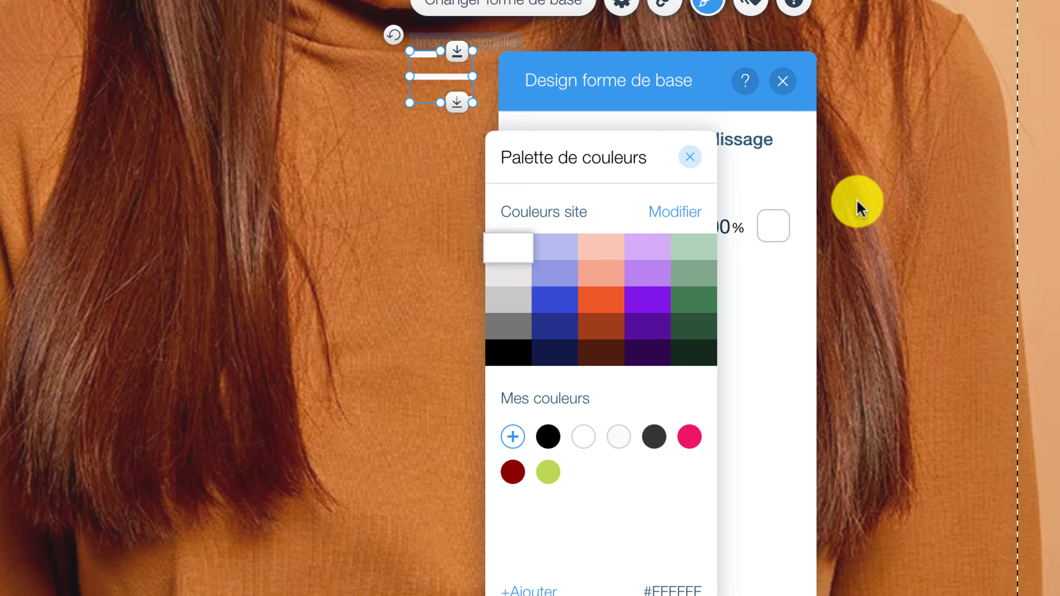
click(881, 203)
click(784, 81)
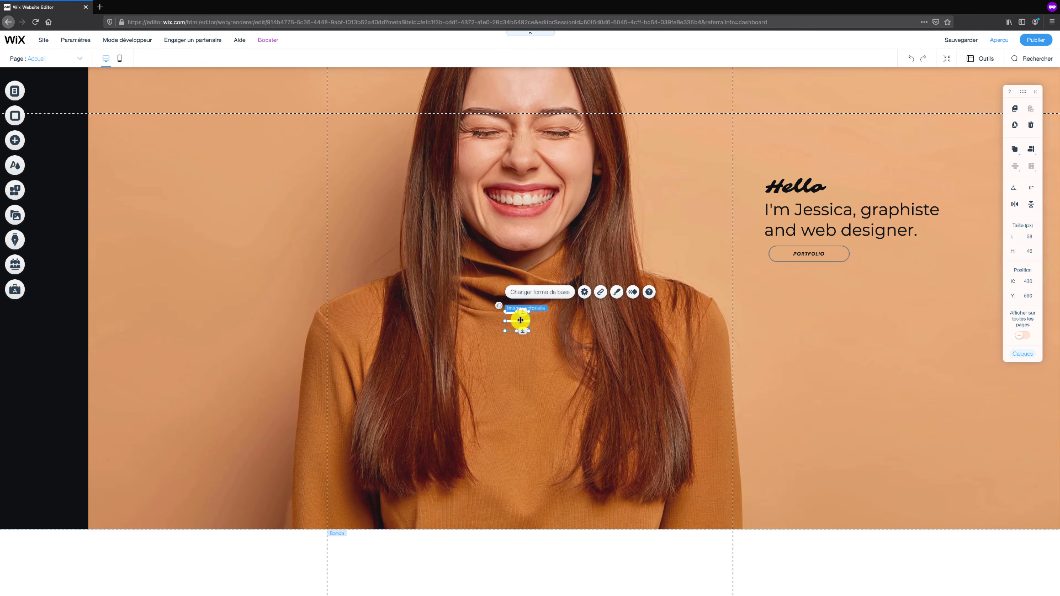
- Reduce the hamburger icon to about 42 × 34 px and place it at the top of the black sidebar
drag(511, 252, 461, 241)
mouse_move(493, 312)
mouse_down()
mouse_move(246, 166)
mouse_move(42, 88)
mouse_move(74, 88)
mouse_move(42, 87)
mouse_up()
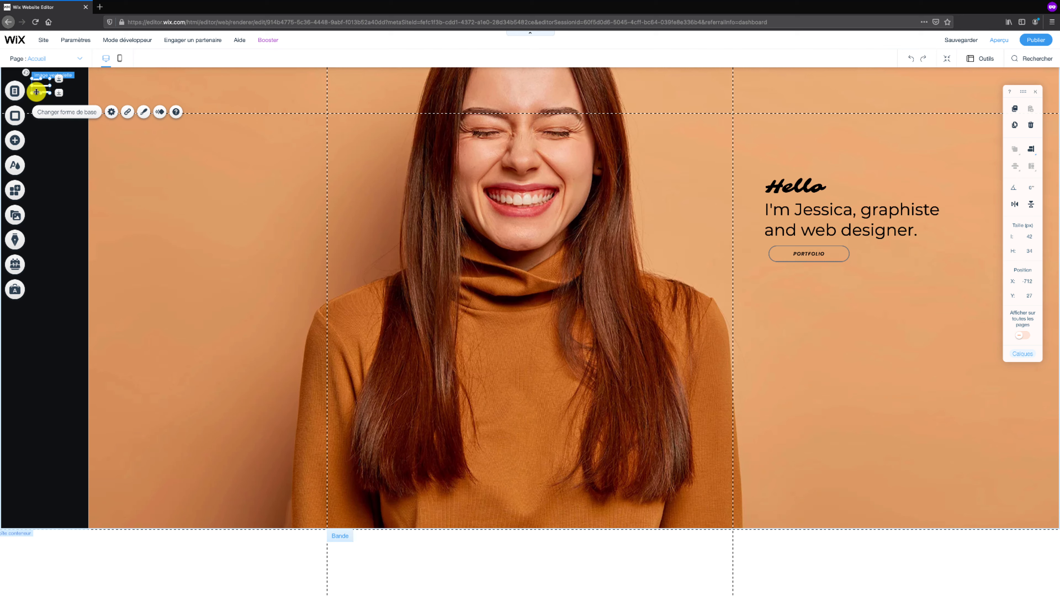
- Add the interactive pop-up window "Souscription (Barre latérale)" from the subscription pop-ups
click(15, 141)
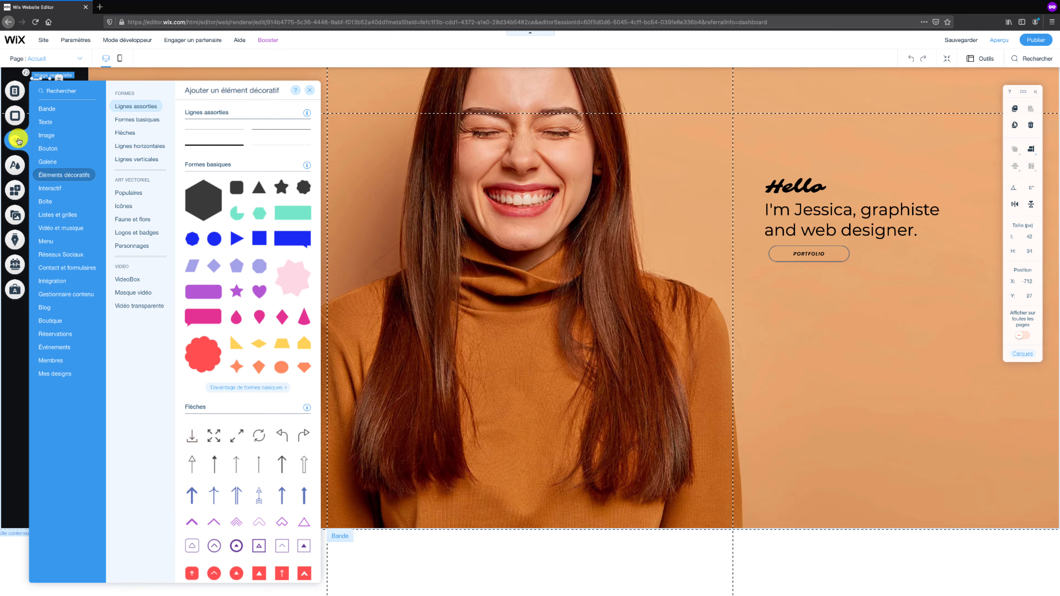
click(62, 191)
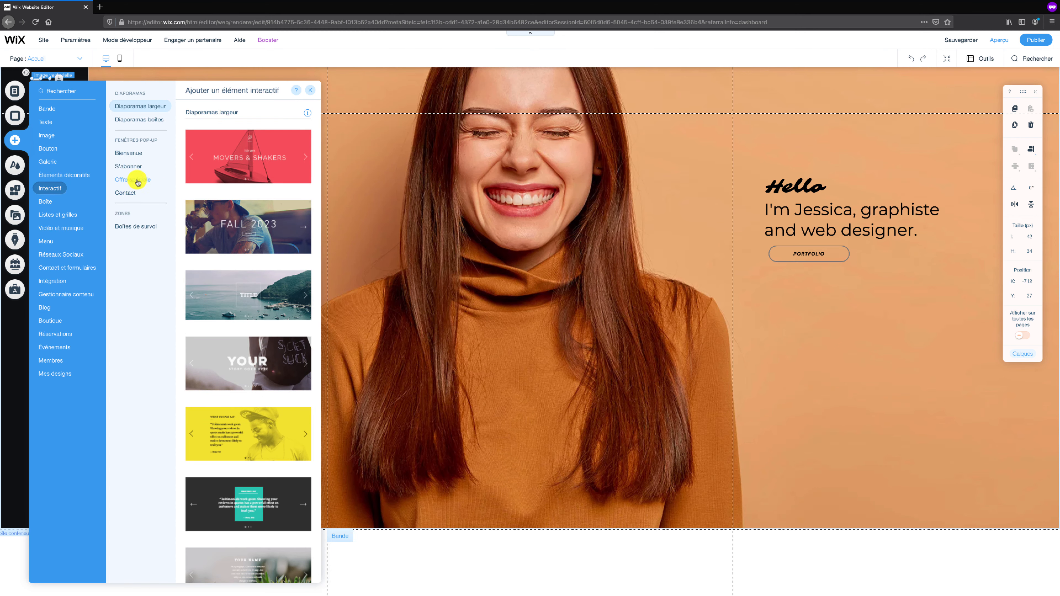
click(134, 159)
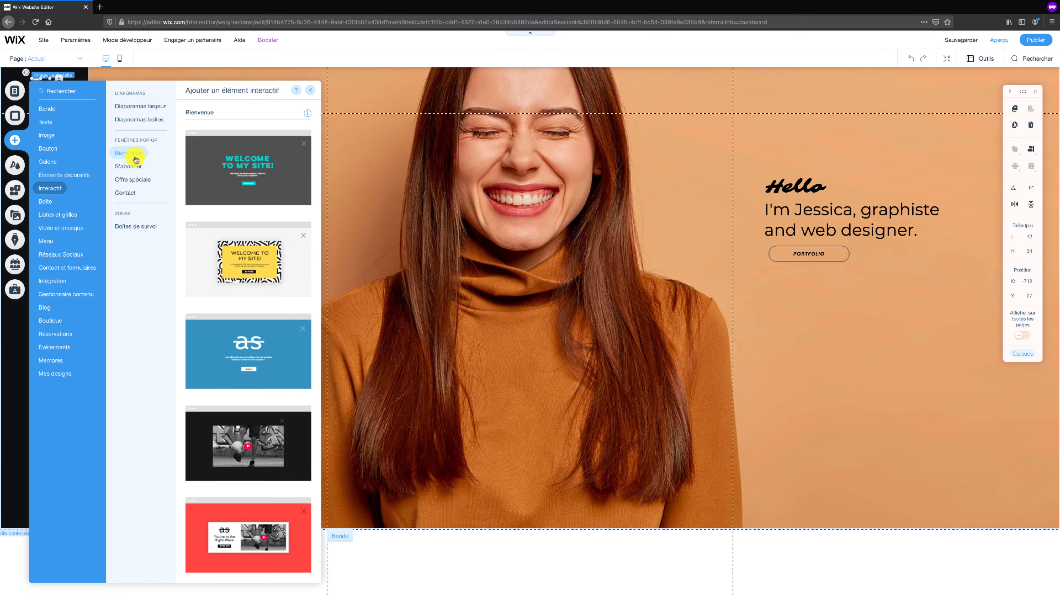
click(136, 166)
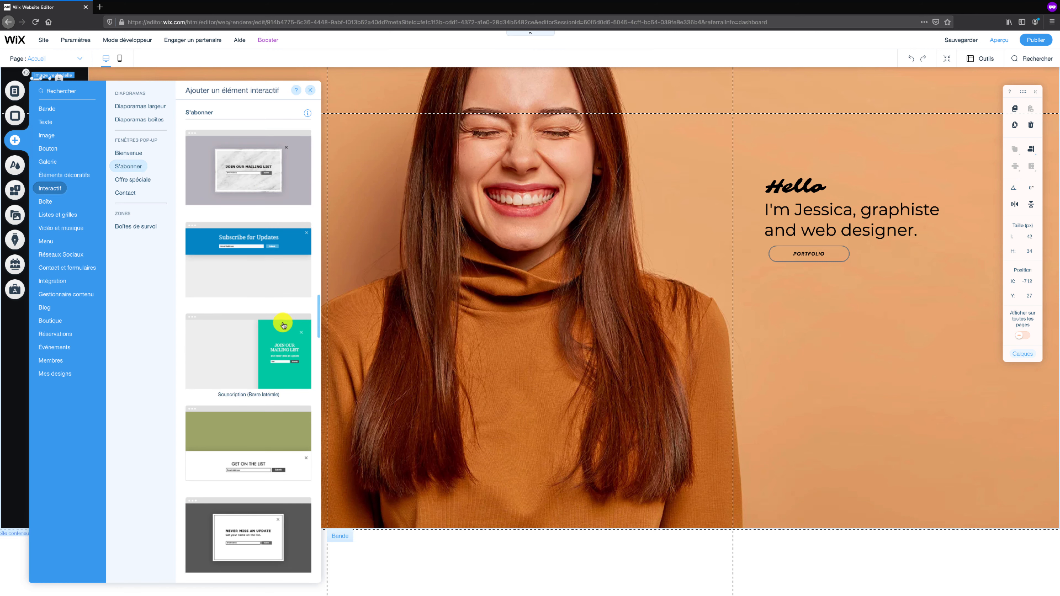
click(257, 338)
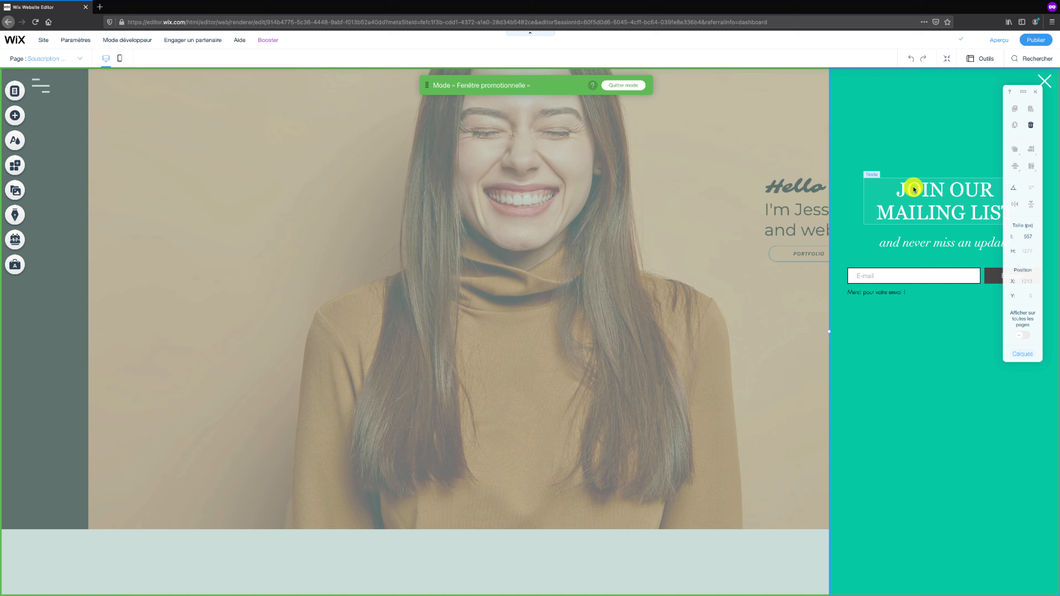
- Delete the mailing-list title, the subtitle and the e-mail form from the green pop-up sidebar
click(909, 184)
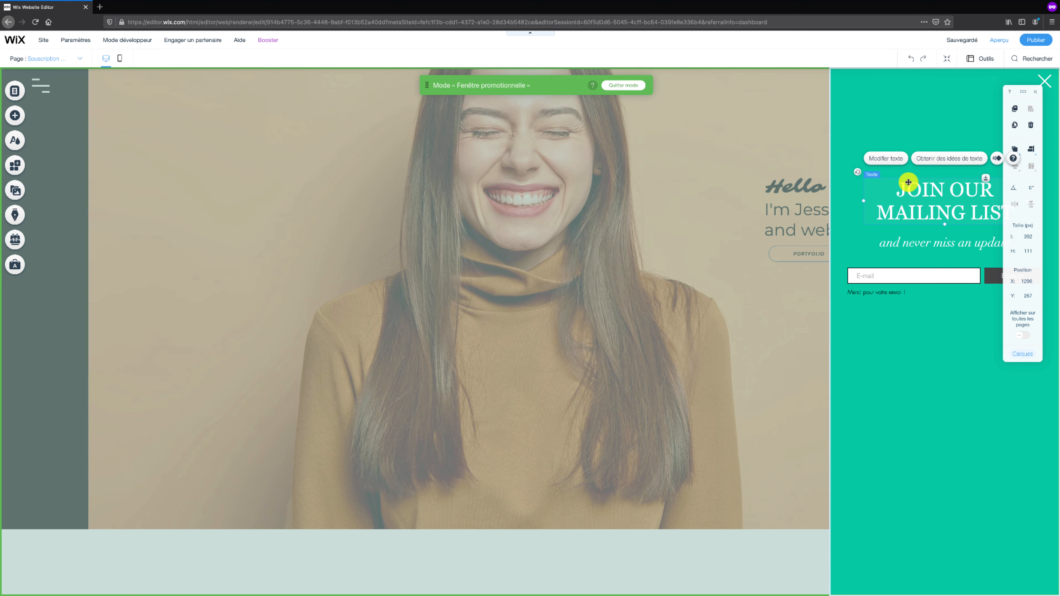
key(Delete)
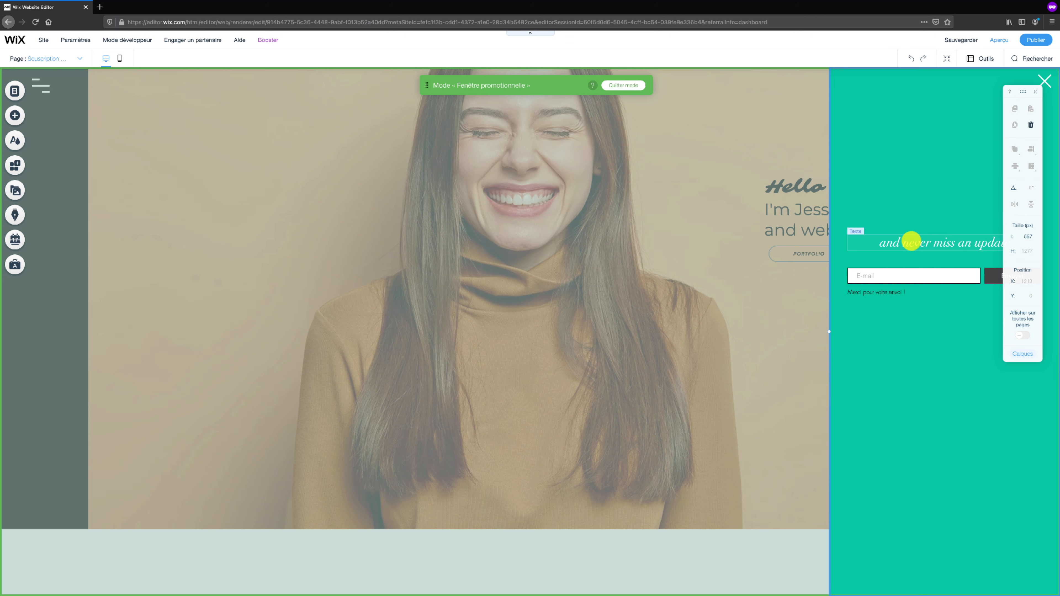
click(912, 243)
key(Delete)
click(913, 276)
key(Delete)
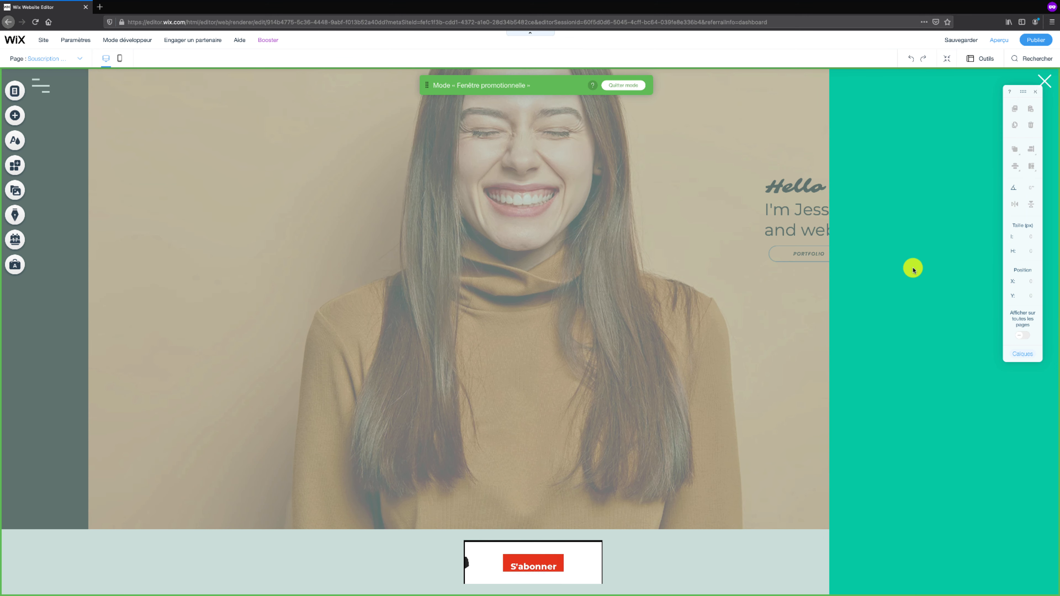
- In the pop-up window's settings, name it "Menu" and set its automatic display to "Non"
right_click(905, 191)
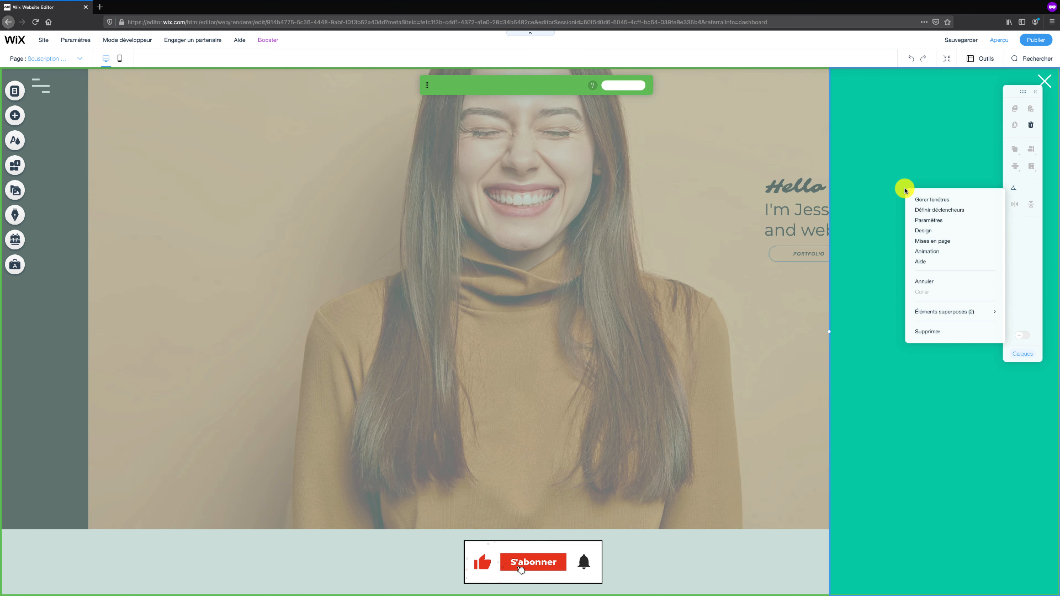
click(922, 220)
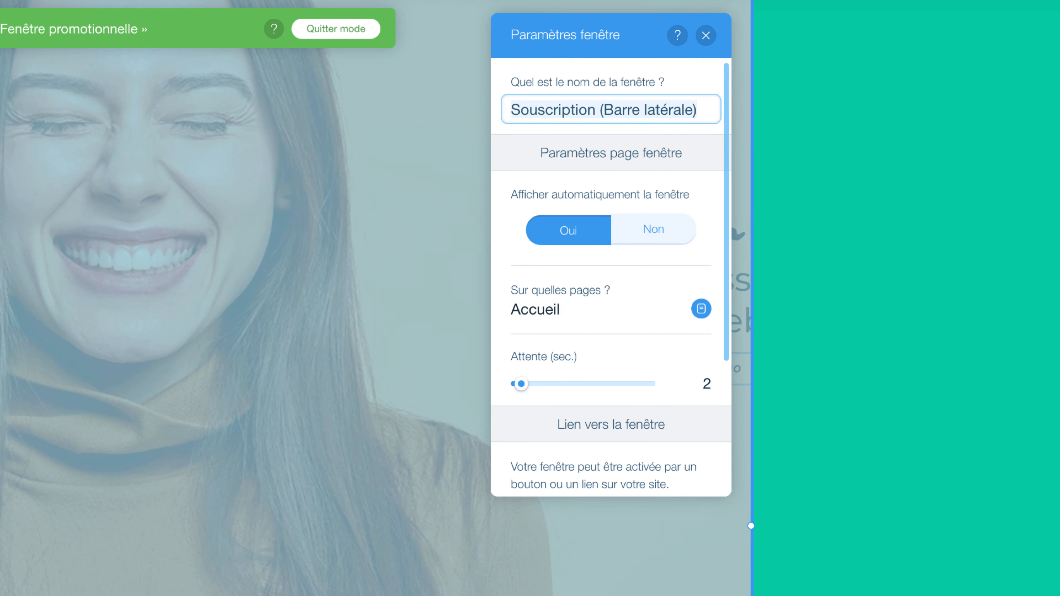
text(Menu)
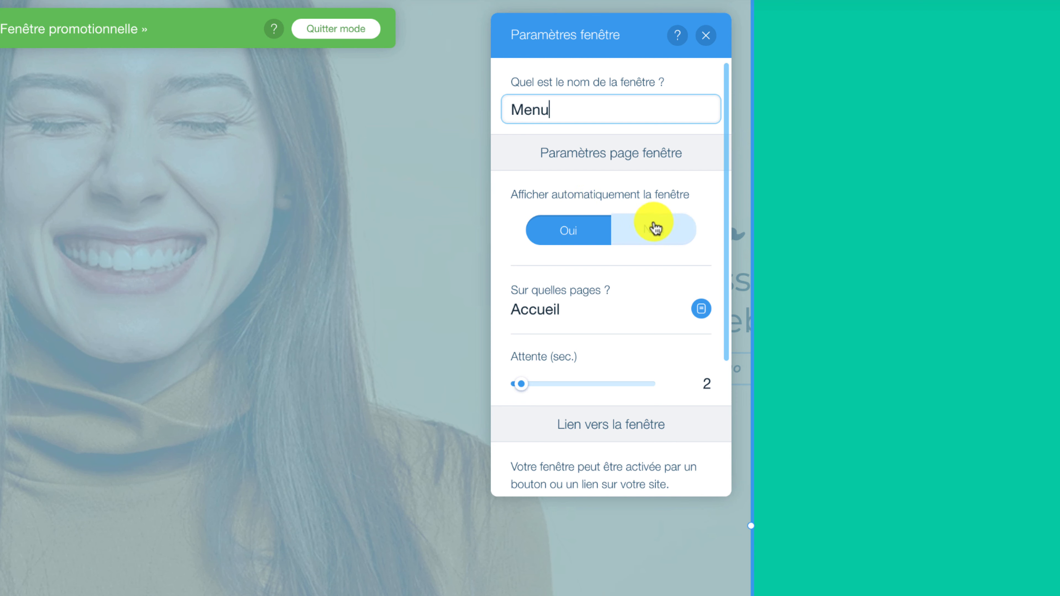
click(656, 228)
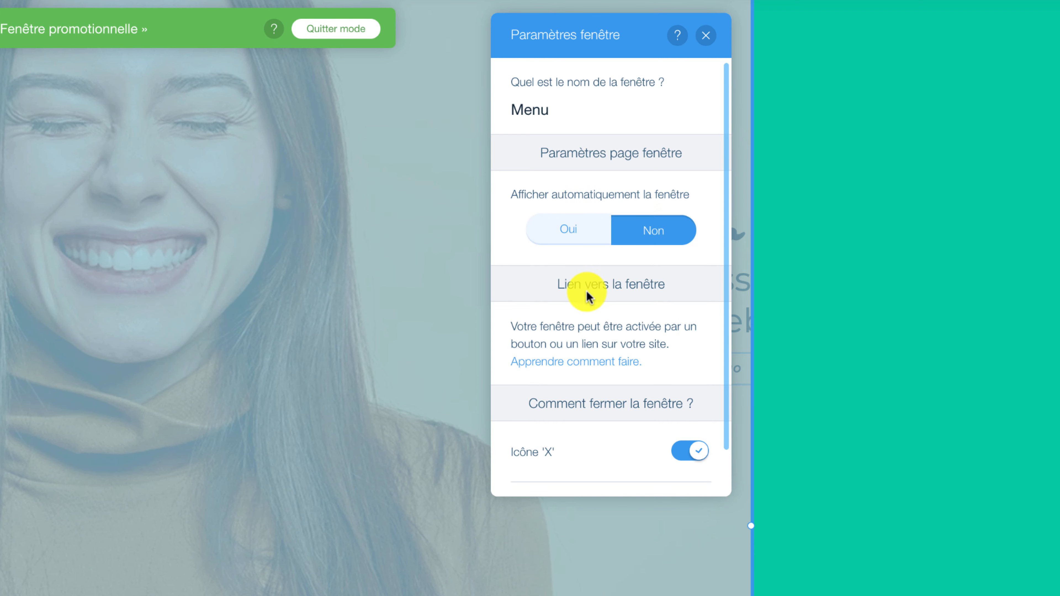
scroll(589, 297, down, 2)
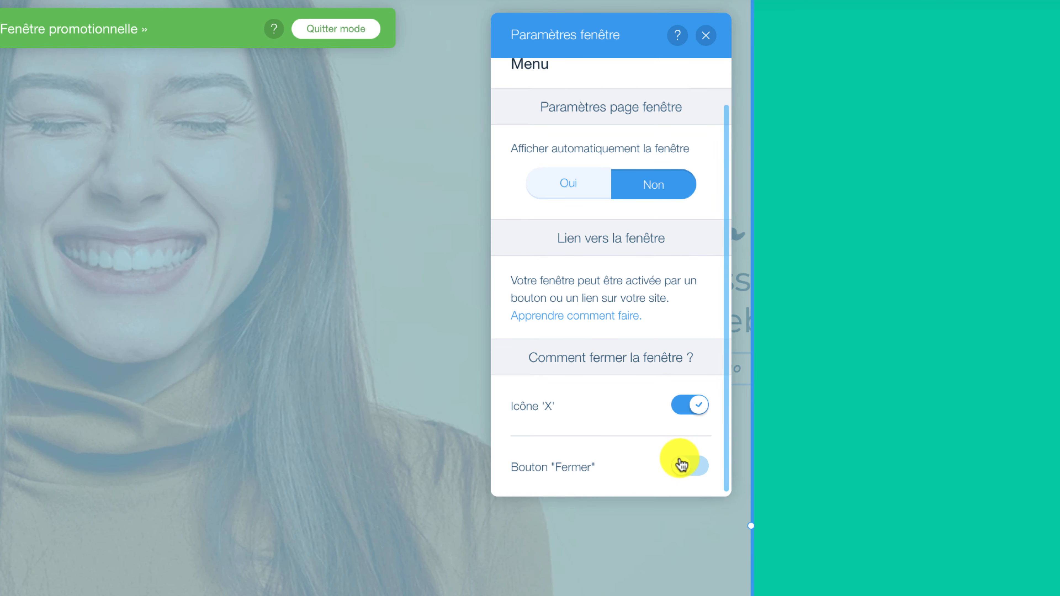
- Try the "Fermer" button as a closing option for the pop-up window, switch it off again and close the settings
click(685, 466)
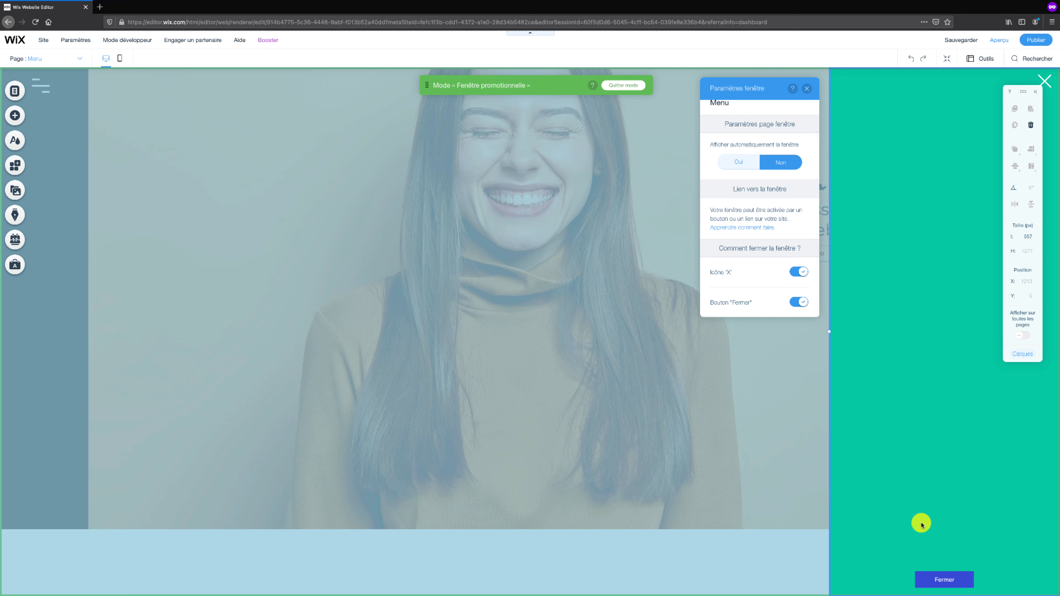
click(800, 303)
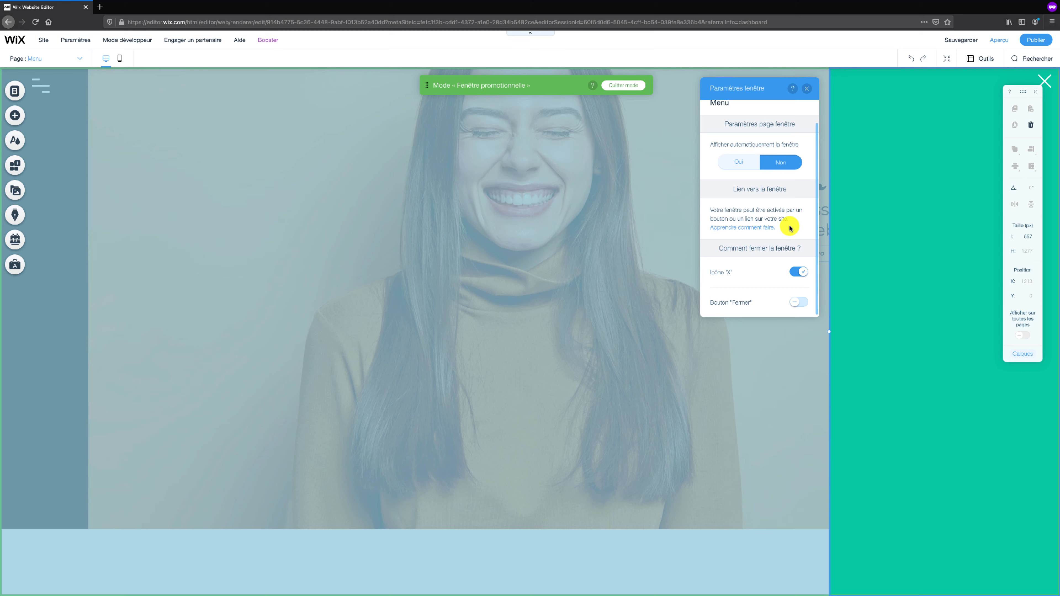
click(807, 88)
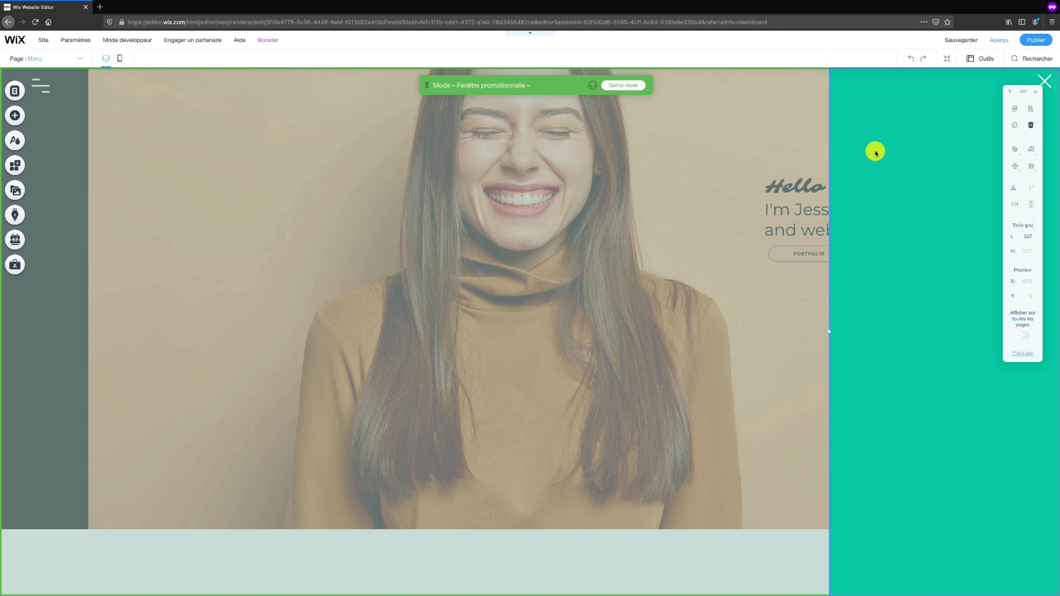
- Set the pop-up window's background to a custom dark grey, #4D4B4B, and add it to the saved colours
right_click(876, 153)
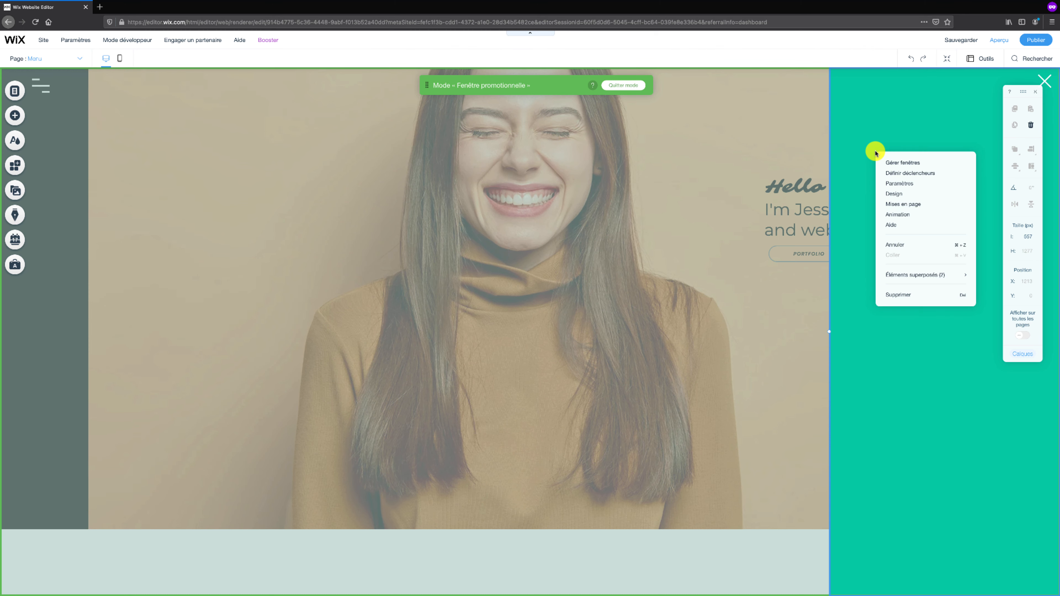
click(906, 194)
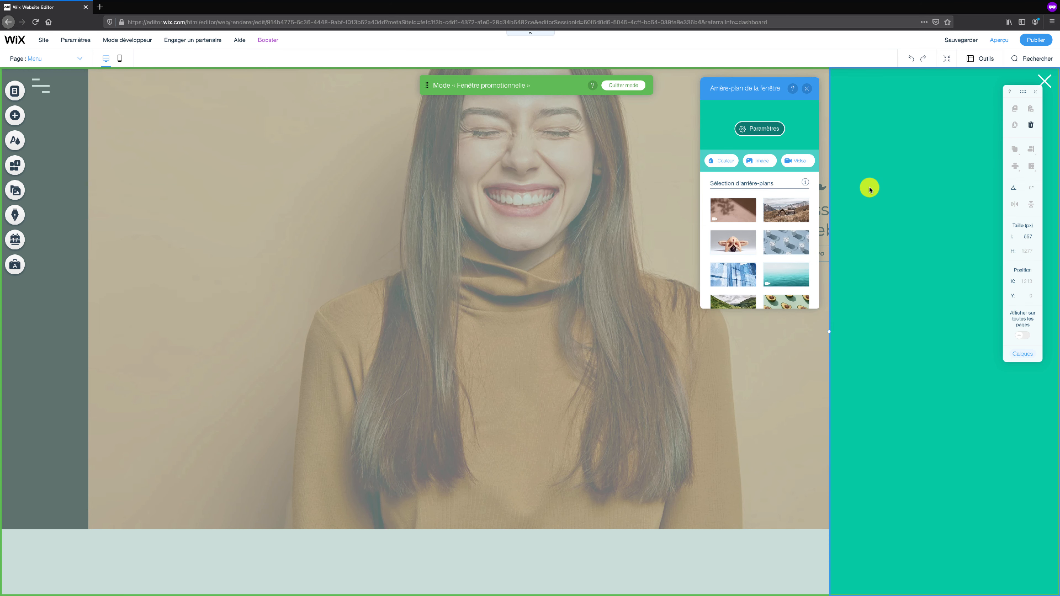
click(727, 161)
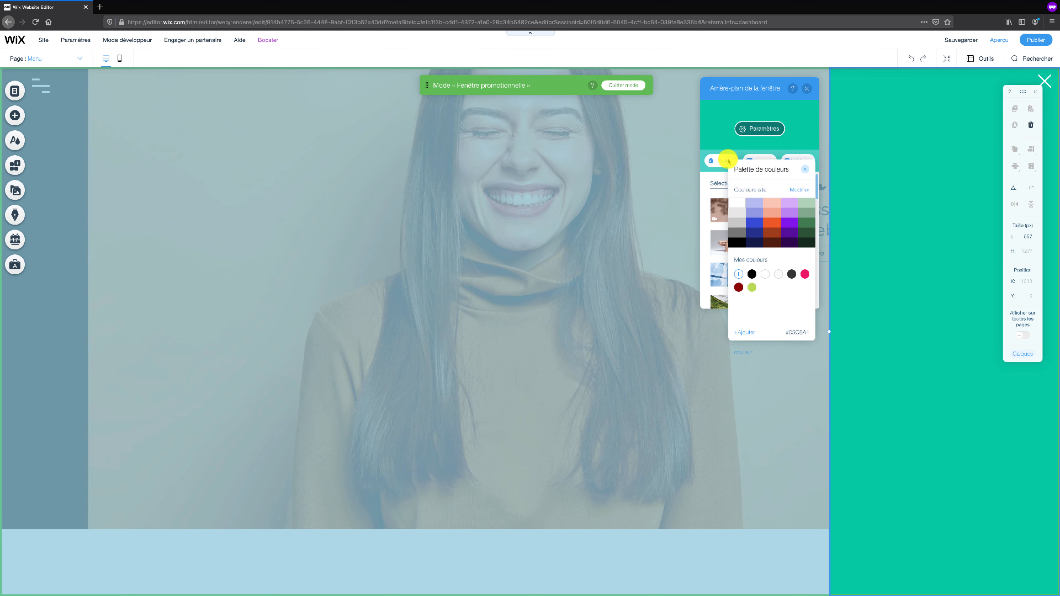
click(745, 207)
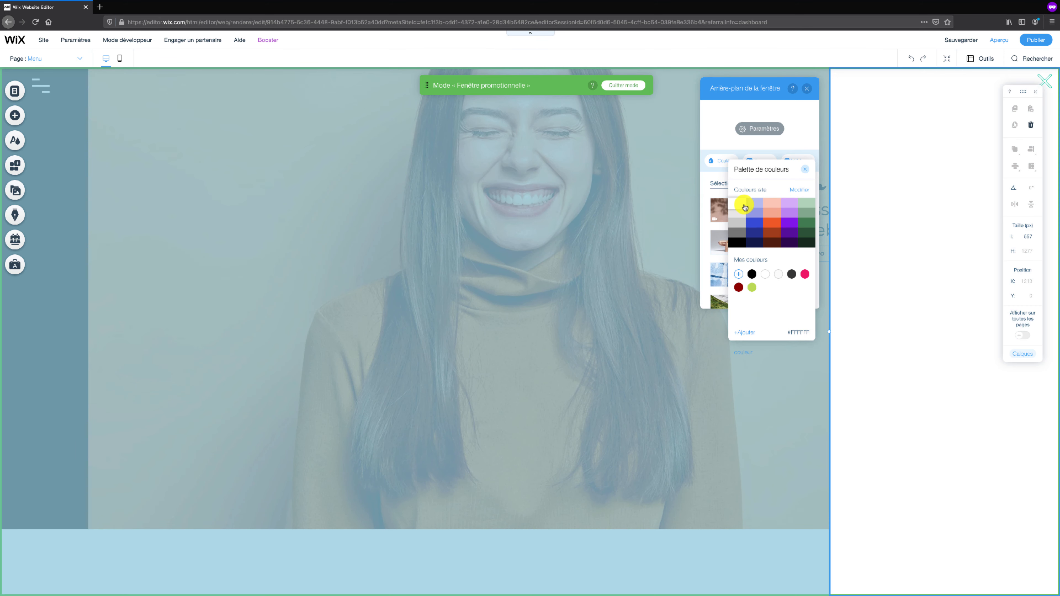
click(736, 235)
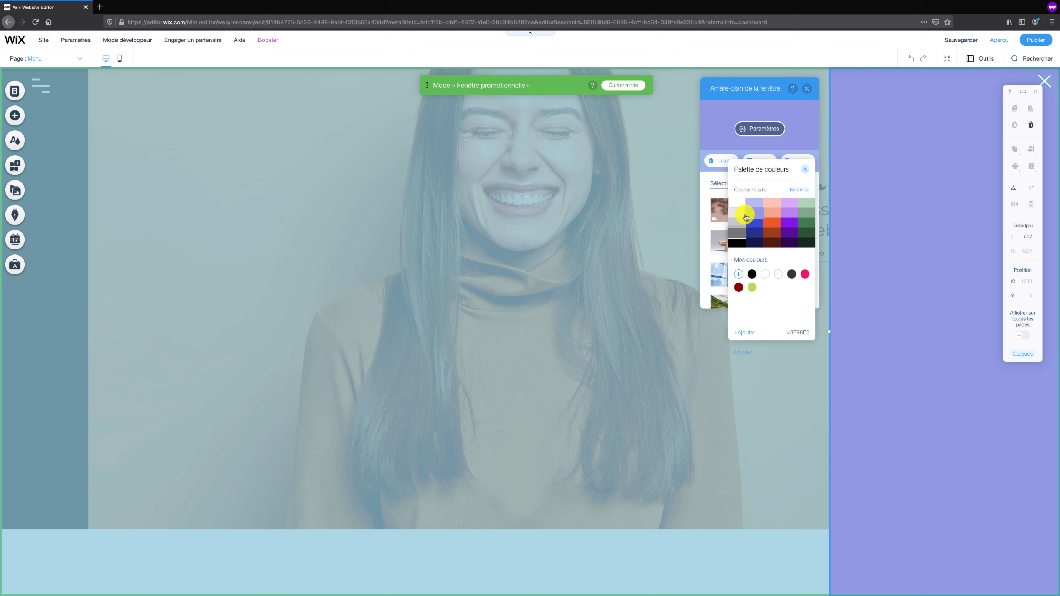
click(746, 333)
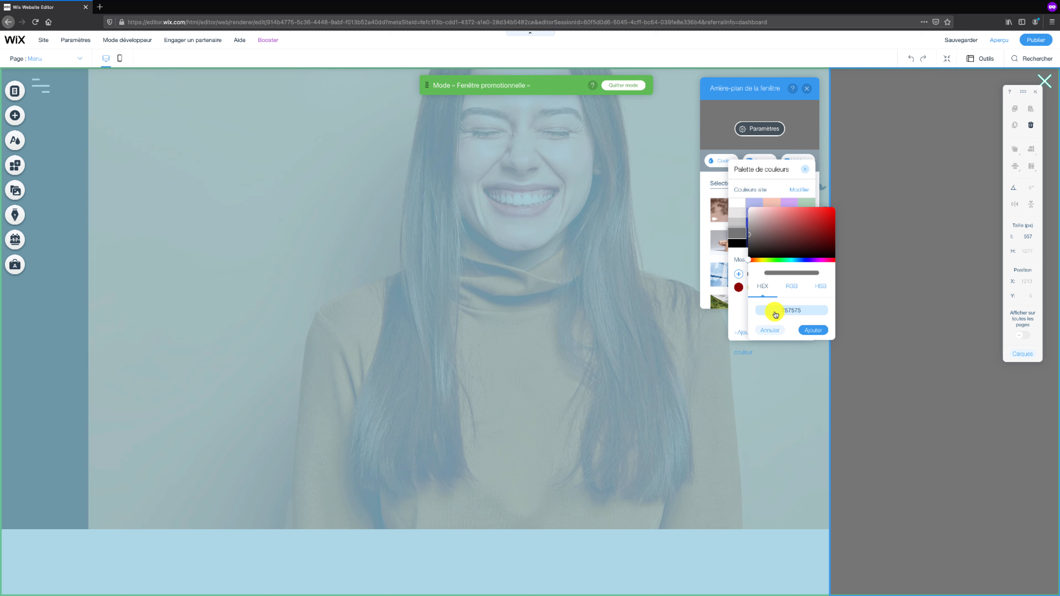
click(782, 310)
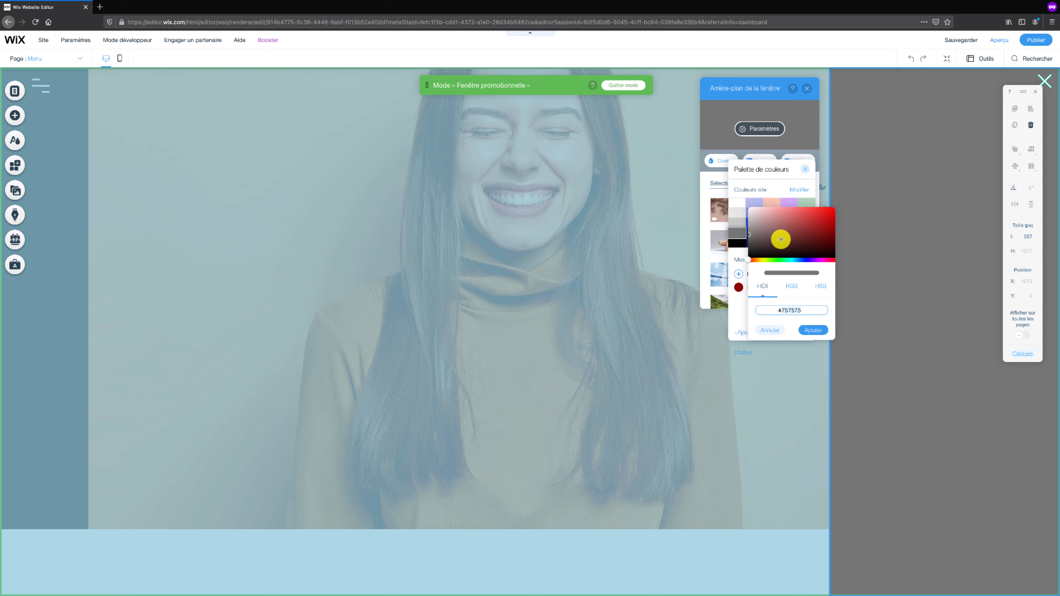
drag(754, 238, 750, 242)
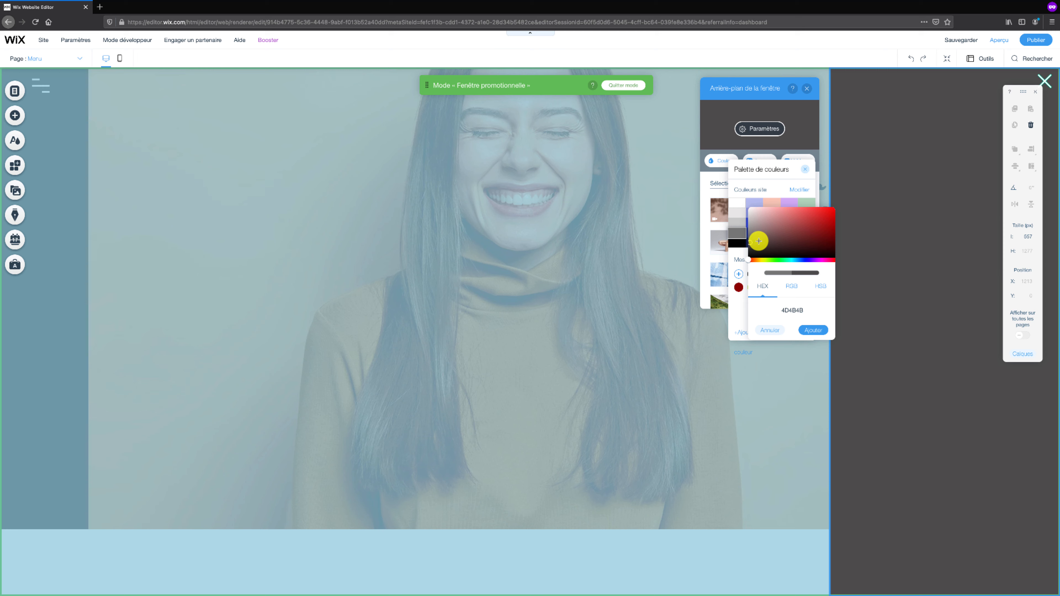
click(810, 330)
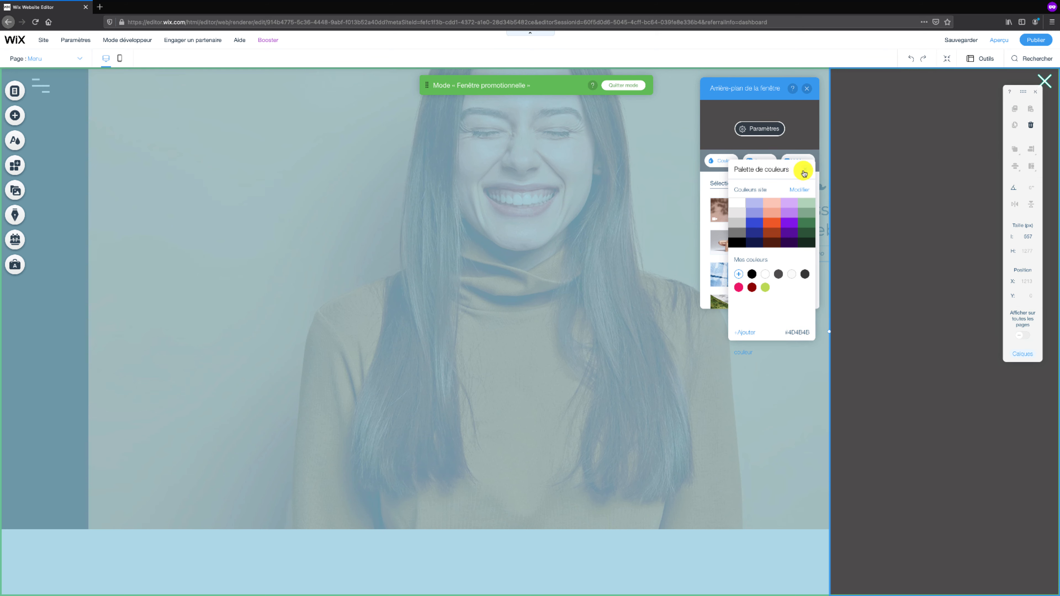
click(805, 173)
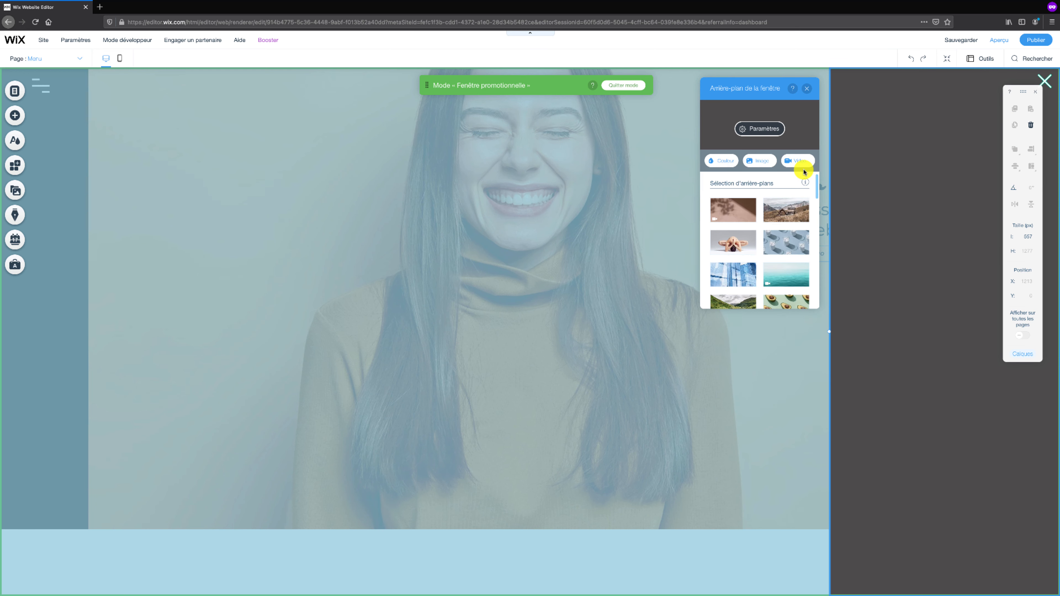
click(806, 88)
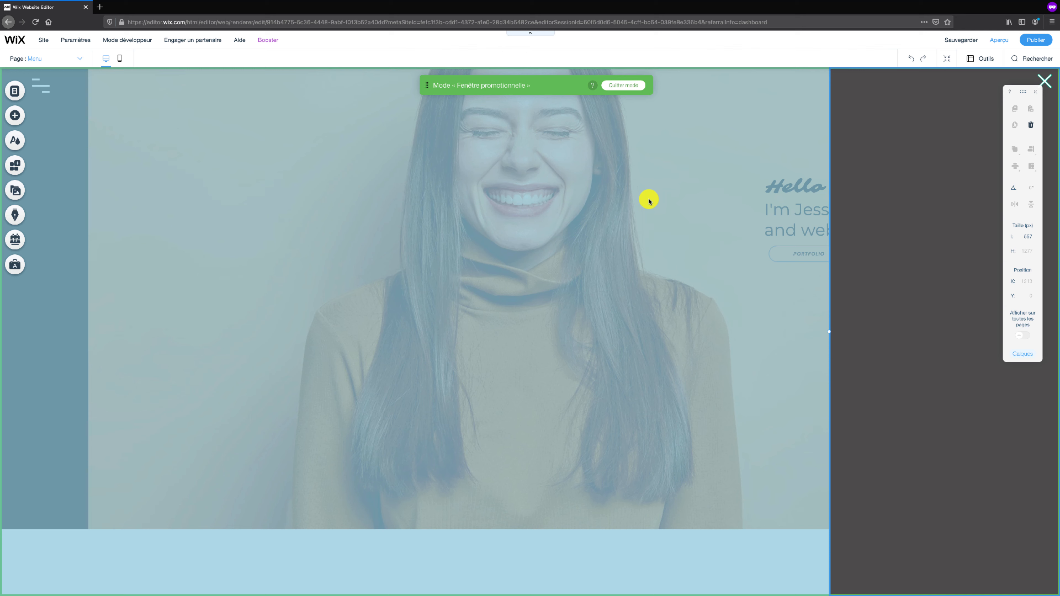
- Change the pop-up window's layout so that it is placed on the "Gauche" side of the page
right_click(850, 196)
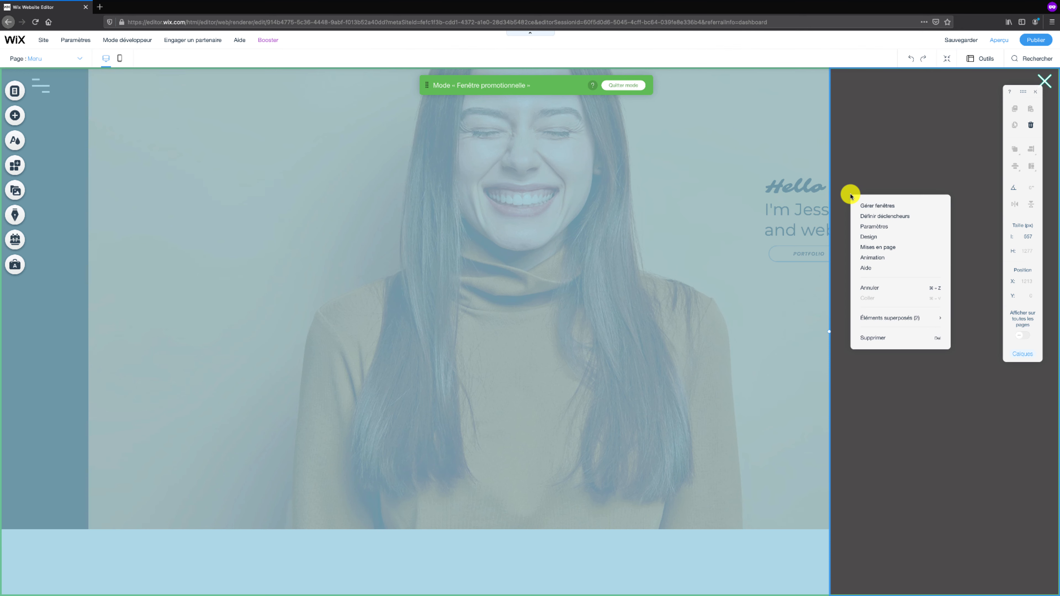
click(893, 248)
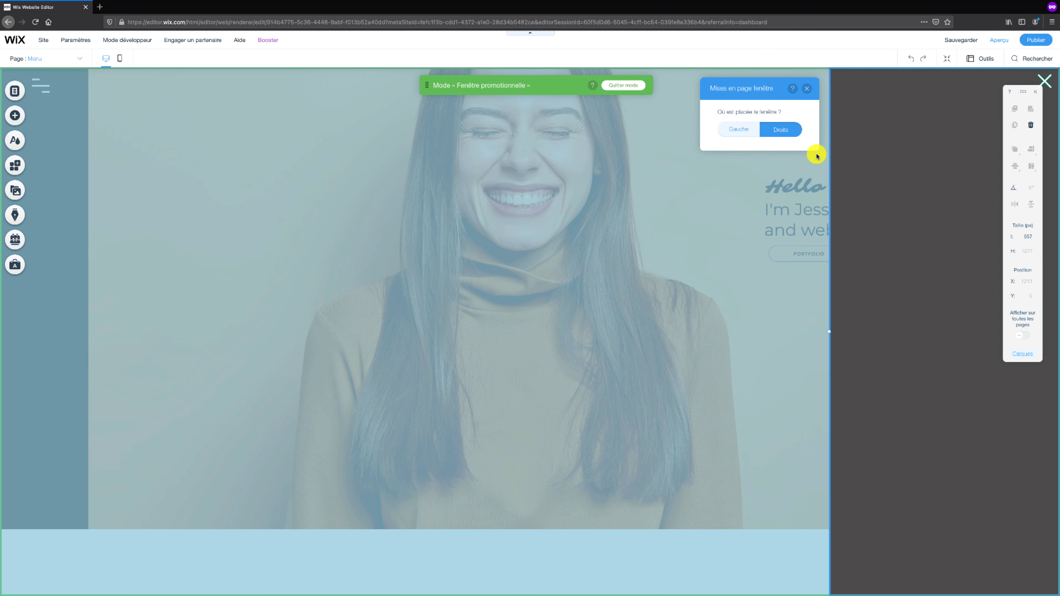
click(789, 132)
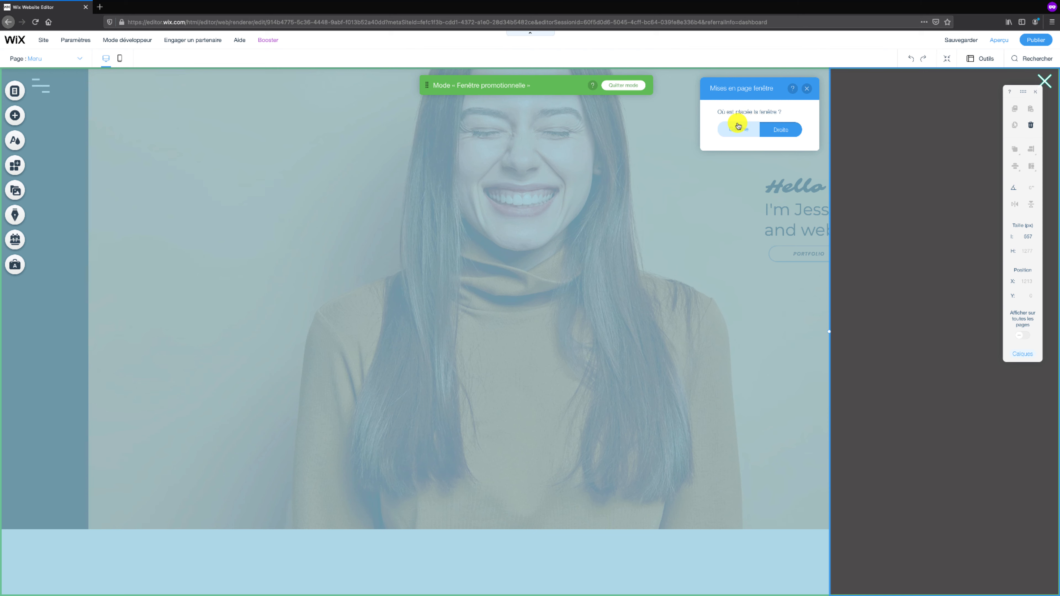
click(738, 130)
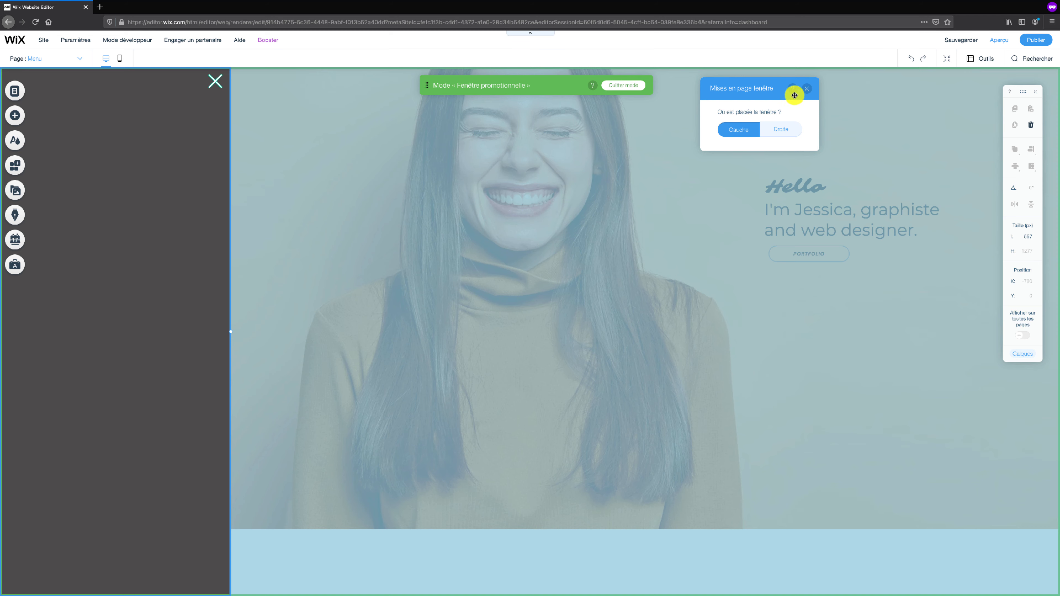
click(807, 91)
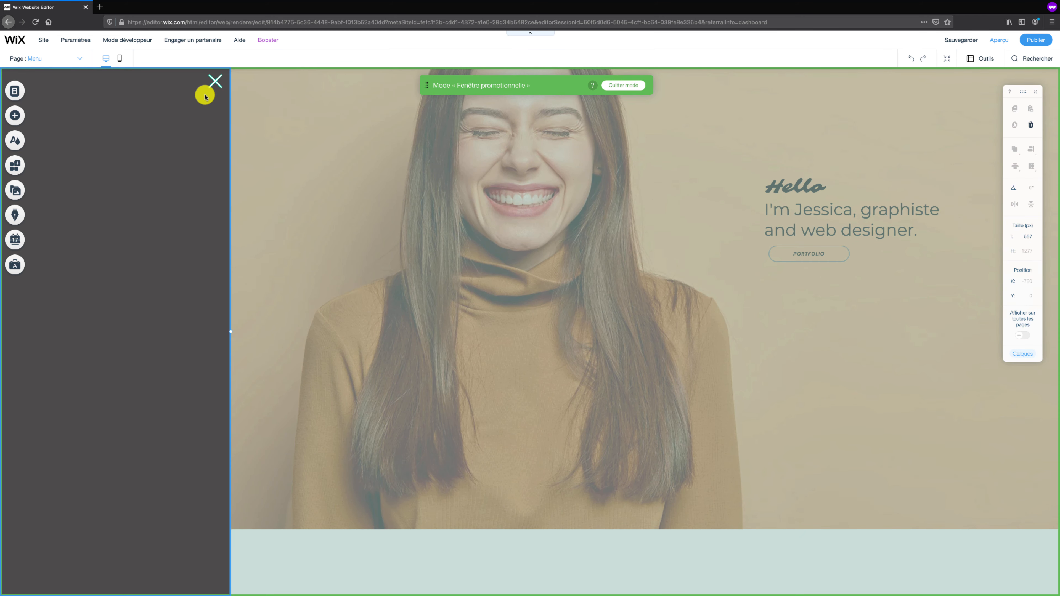
- Add a plain-text vertical menu from the "Menus verticaux" collection to the upper half of the dark grey pop-up sidebar
click(16, 113)
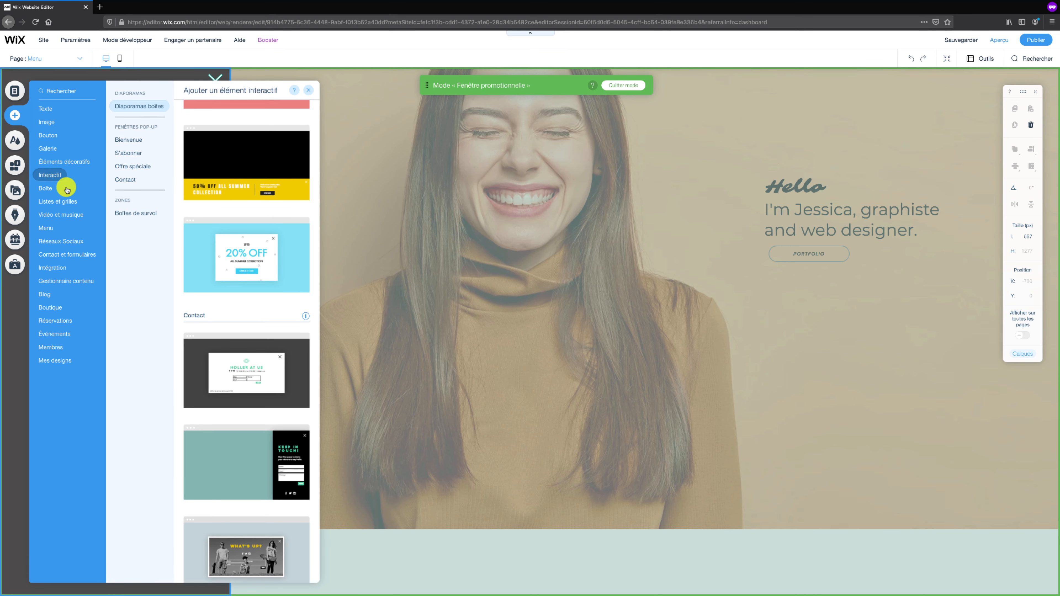
click(50, 228)
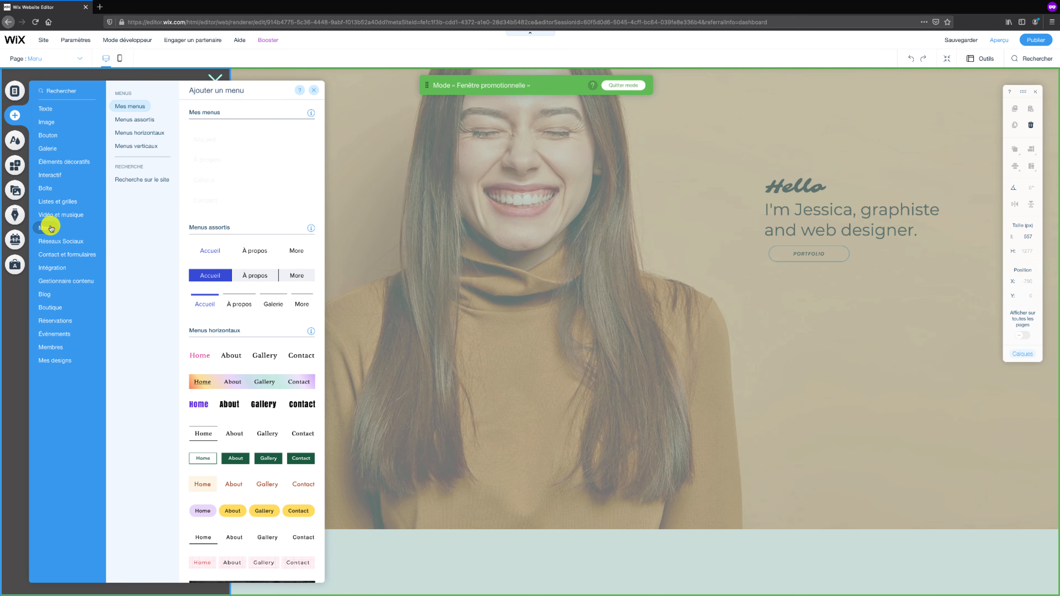
click(140, 146)
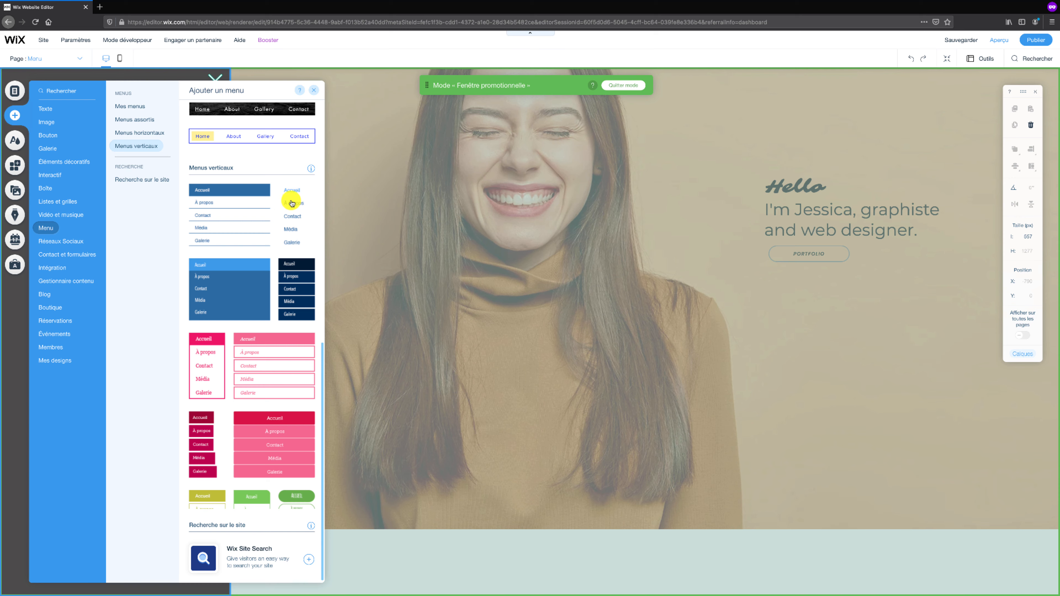
mouse_move(292, 203)
mouse_down()
mouse_move(419, 209)
mouse_move(159, 206)
mouse_move(118, 220)
mouse_move(123, 237)
mouse_up()
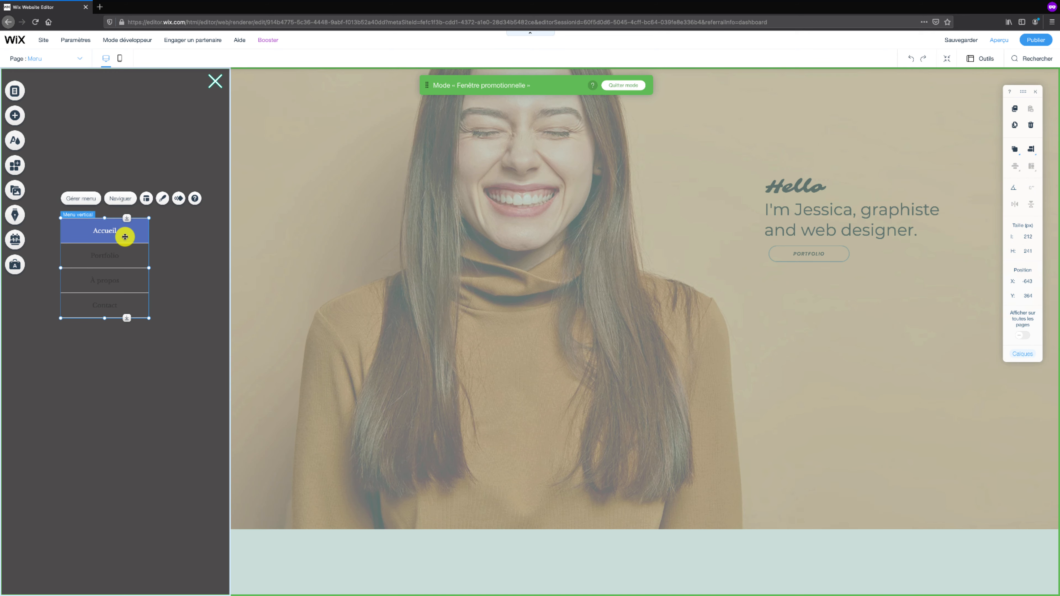
- Customize the vertical menu's design with the text-only style that has no item backgrounds or separator lines
click(164, 201)
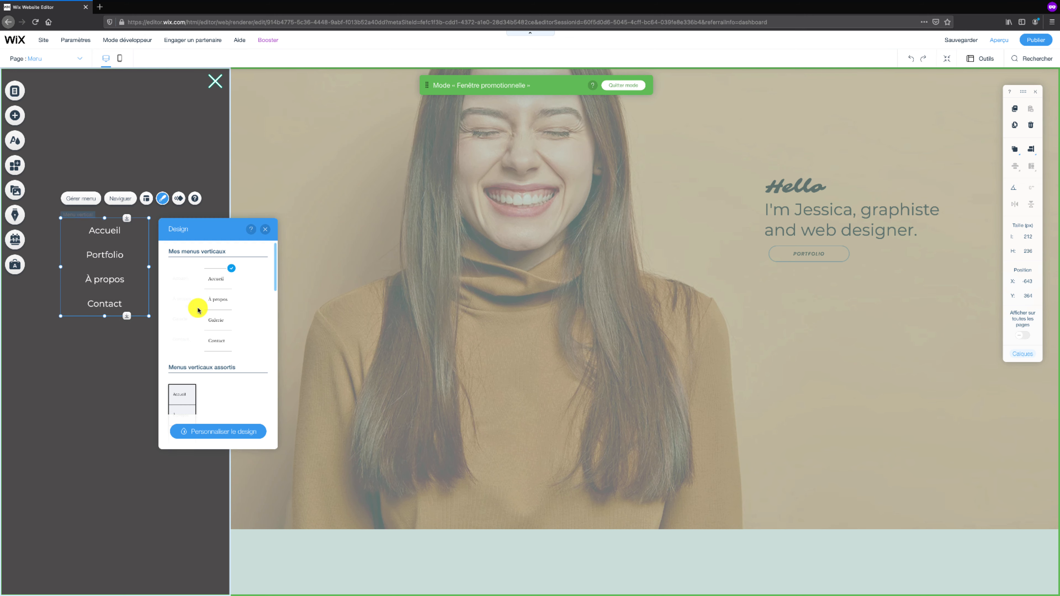
click(224, 431)
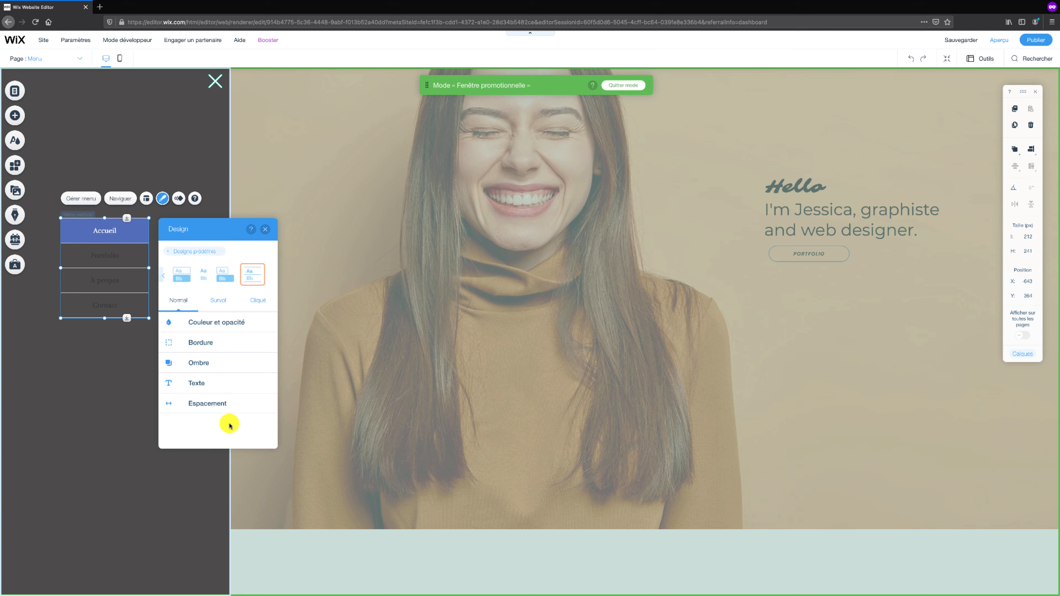
click(206, 278)
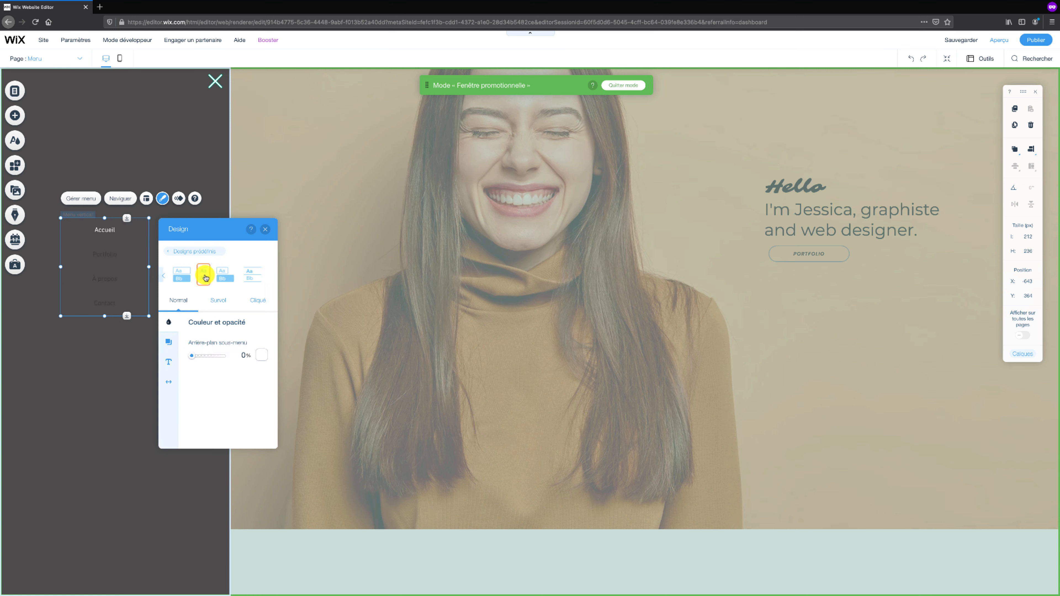
- Set the vertical menu's text colour to white for both the "Survol" and "Normal" states
click(219, 299)
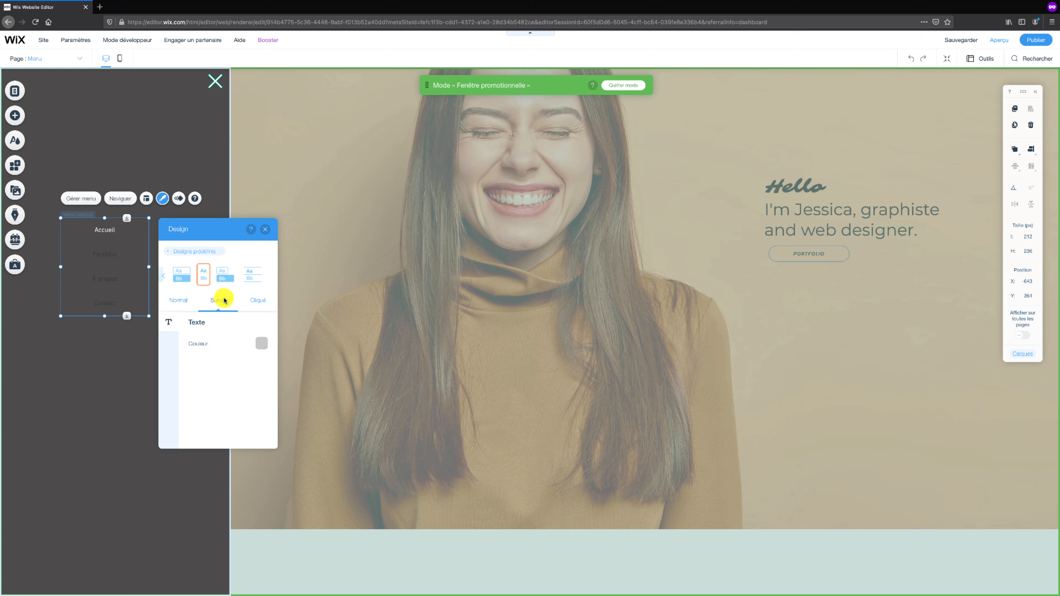
click(263, 342)
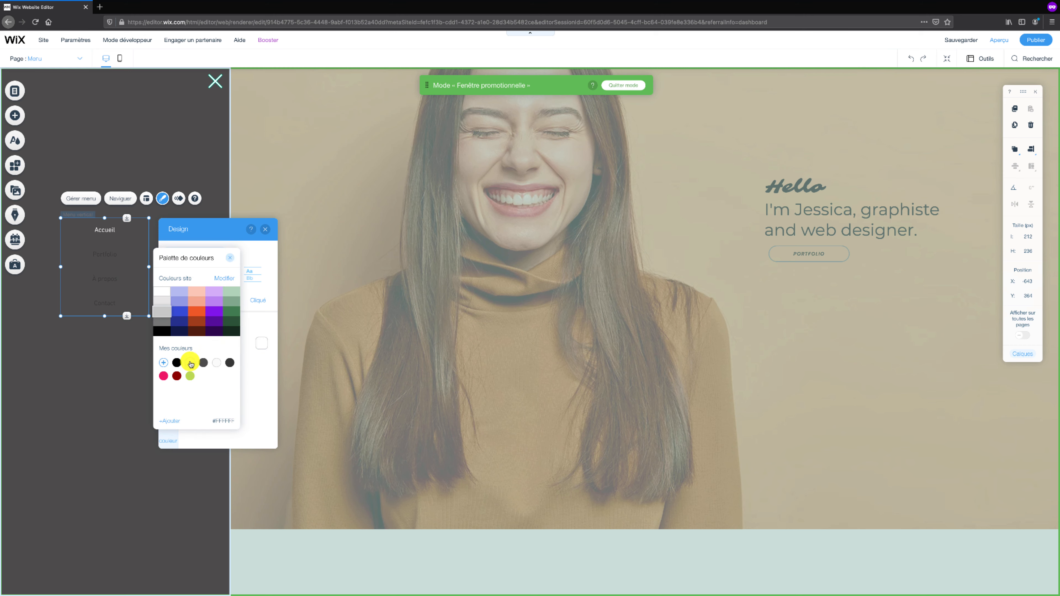
click(248, 316)
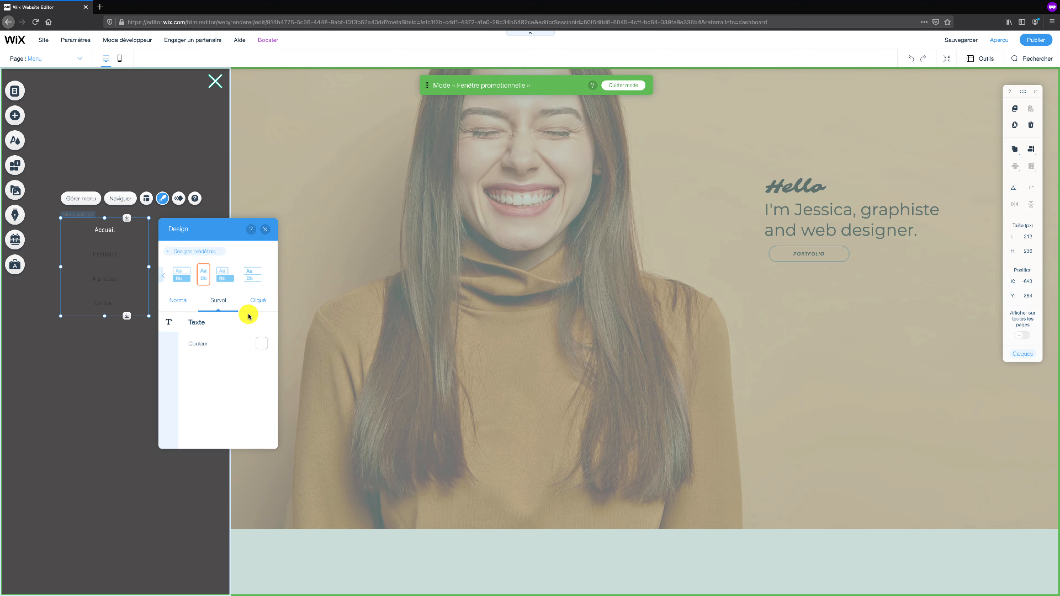
click(257, 301)
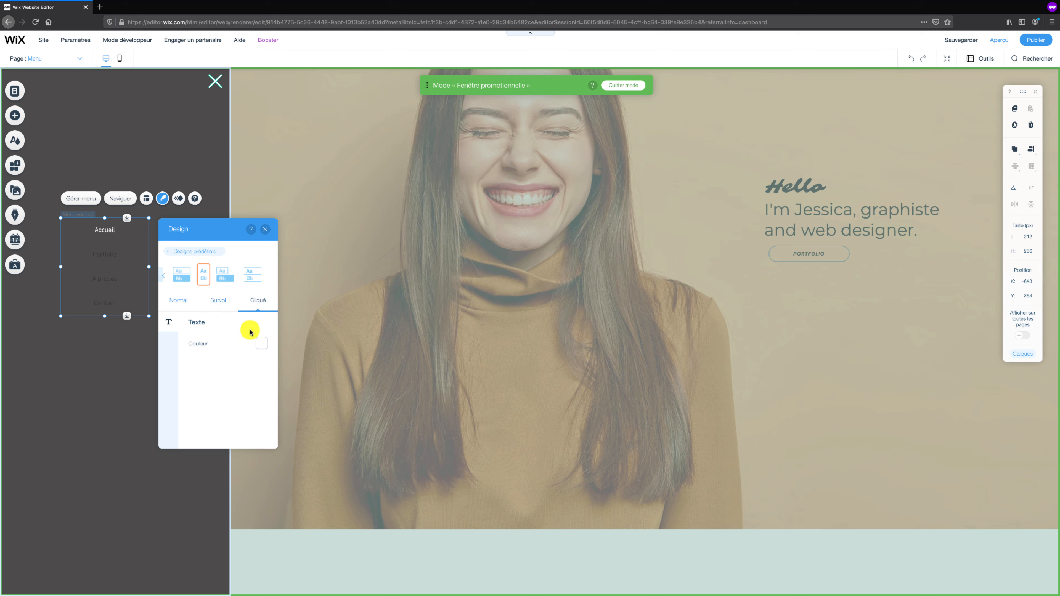
click(181, 301)
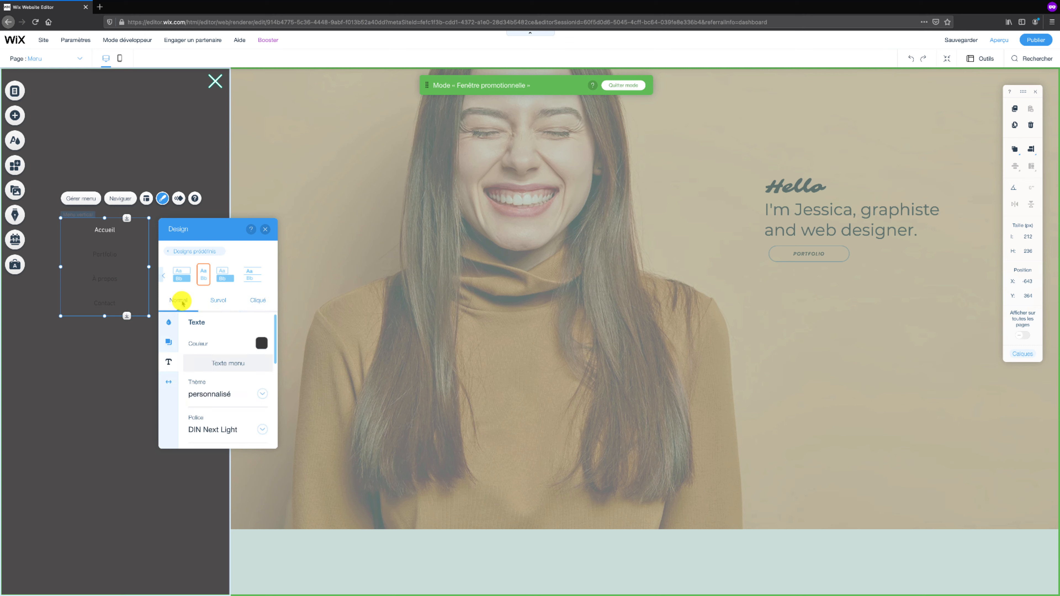
click(261, 343)
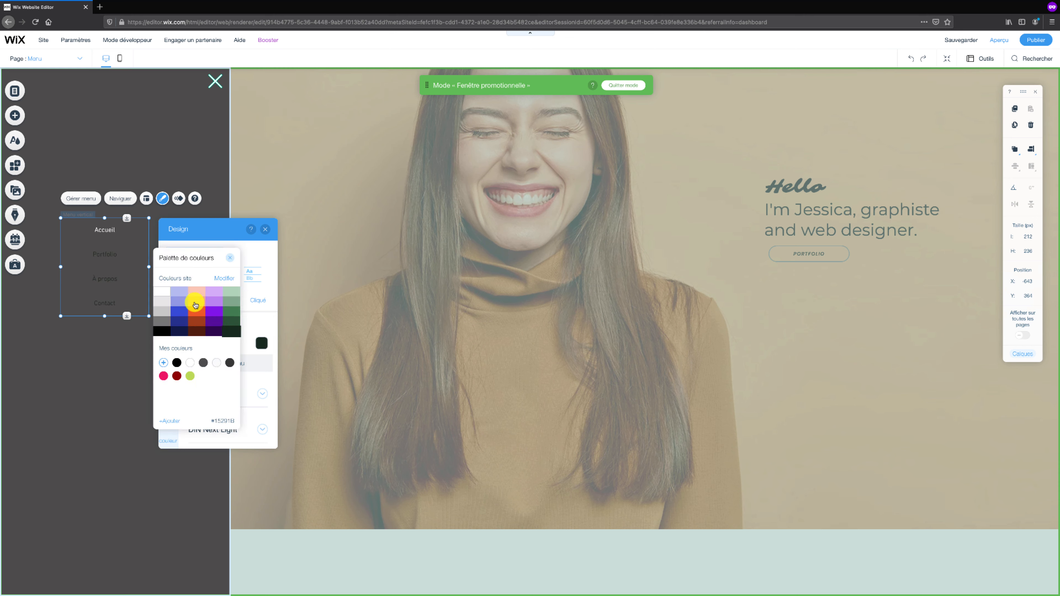
click(255, 288)
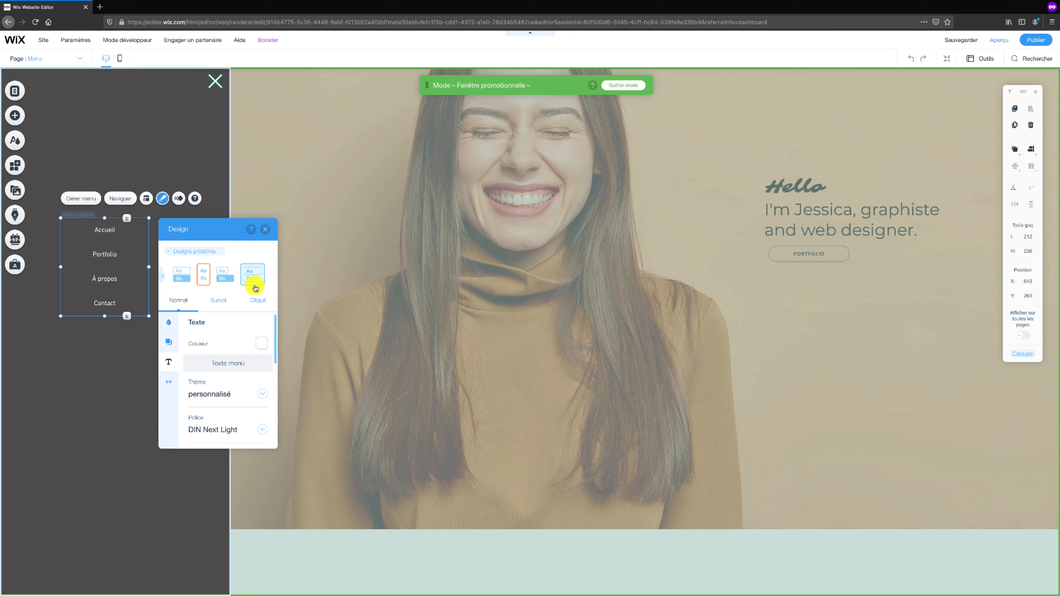
- Set the vertical menu's main text to the Montserrat font at 33 px and close its design settings
click(262, 431)
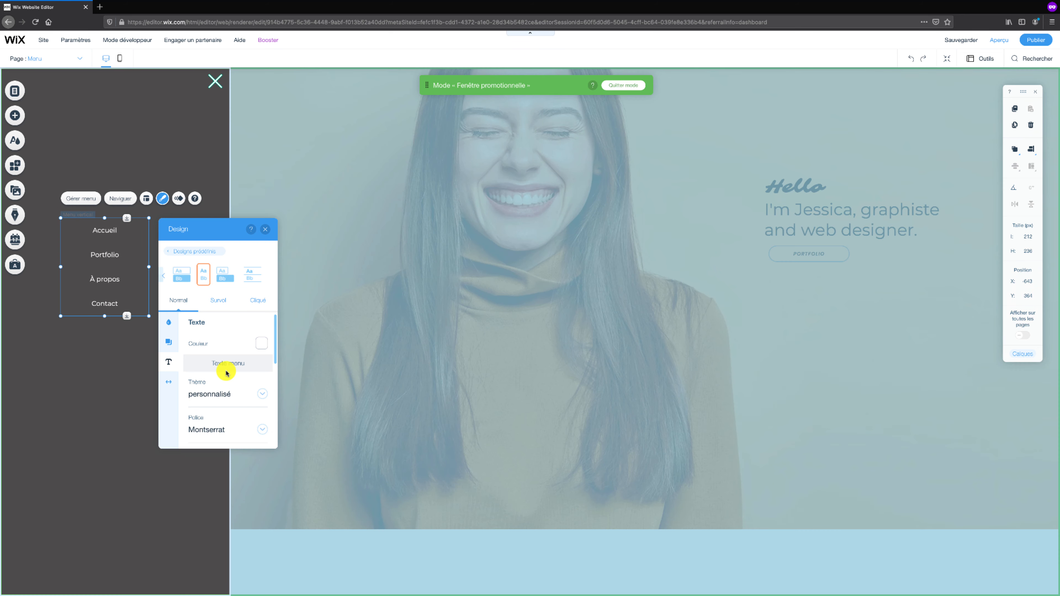
scroll(226, 373, down, 2)
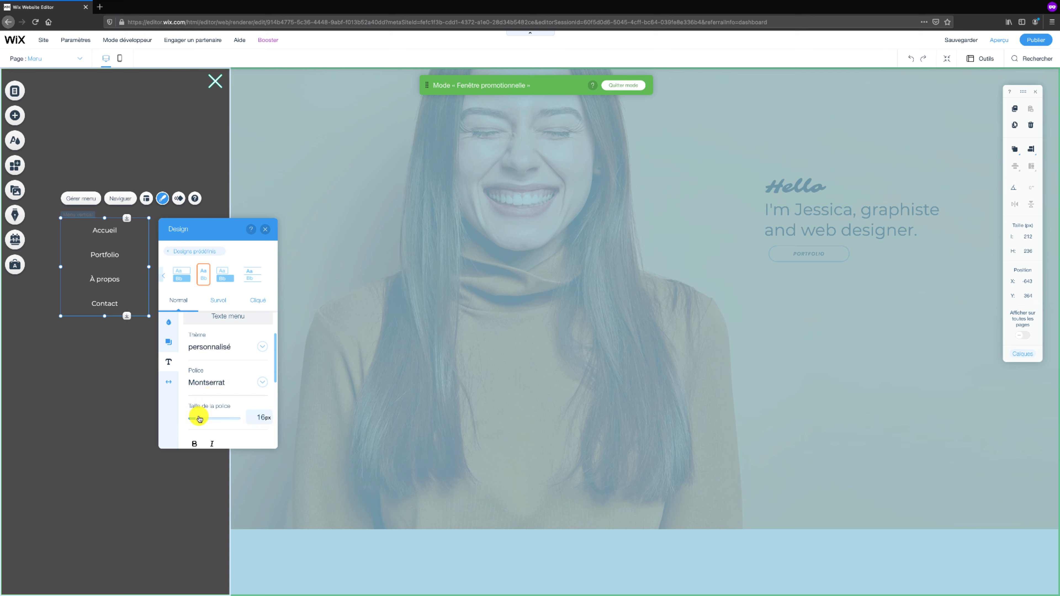
drag(199, 419, 206, 419)
scroll(206, 414, down, 2)
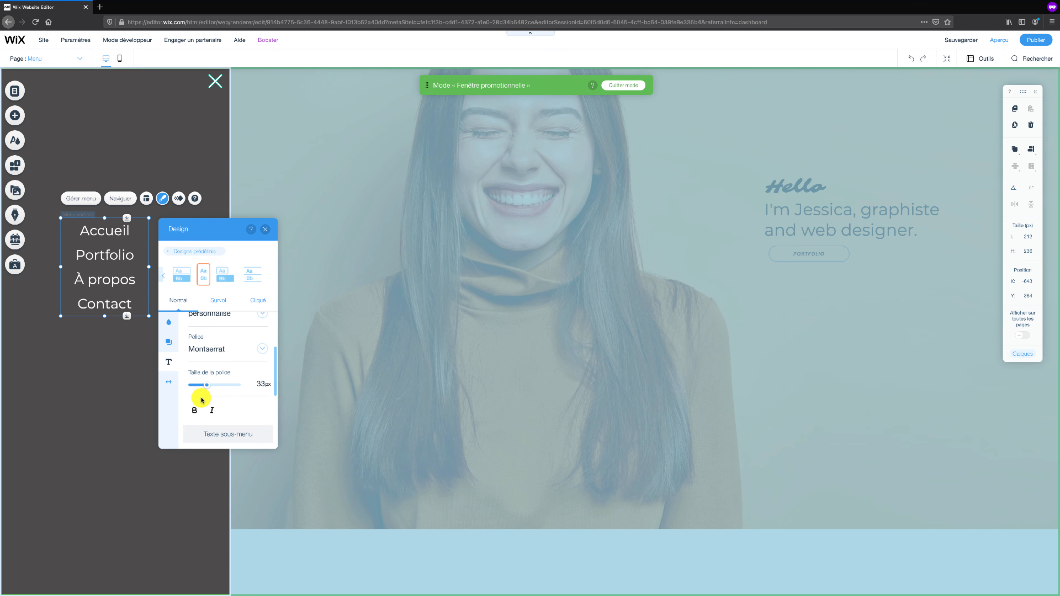
scroll(231, 396, down, 2)
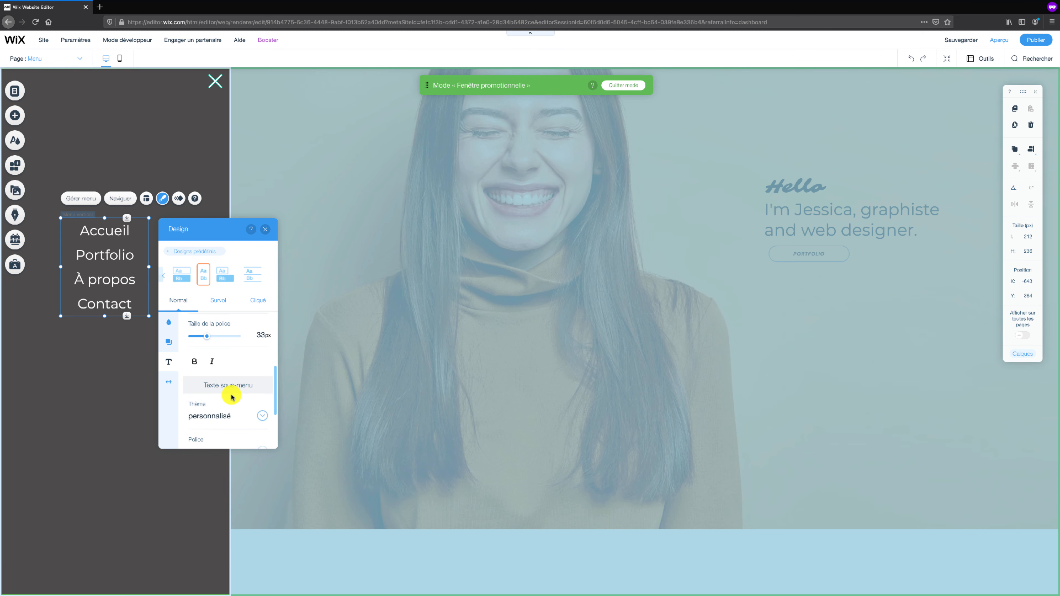
scroll(232, 397, down, 2)
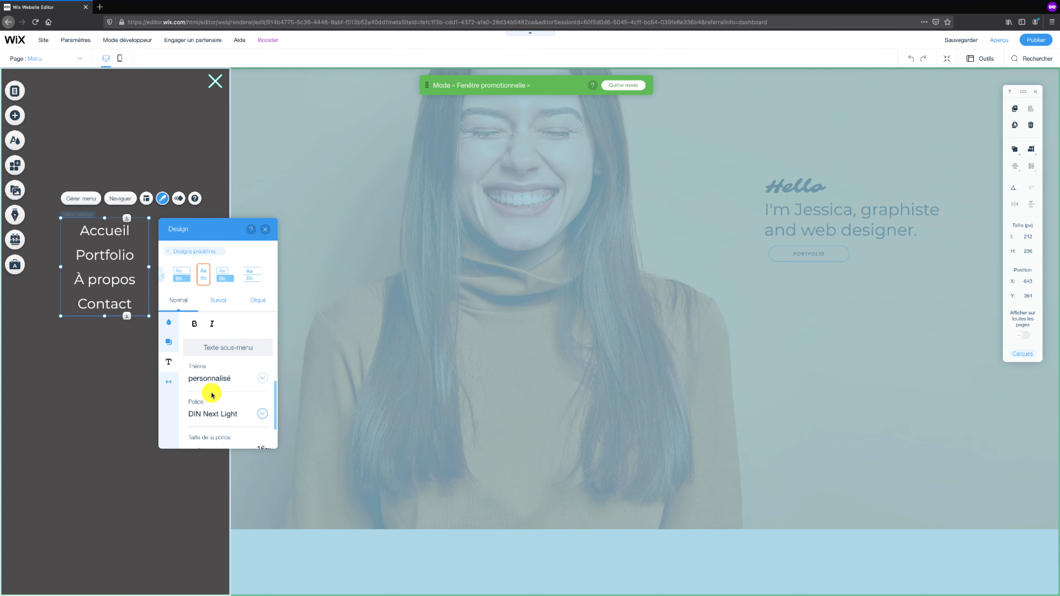
scroll(215, 396, down, 2)
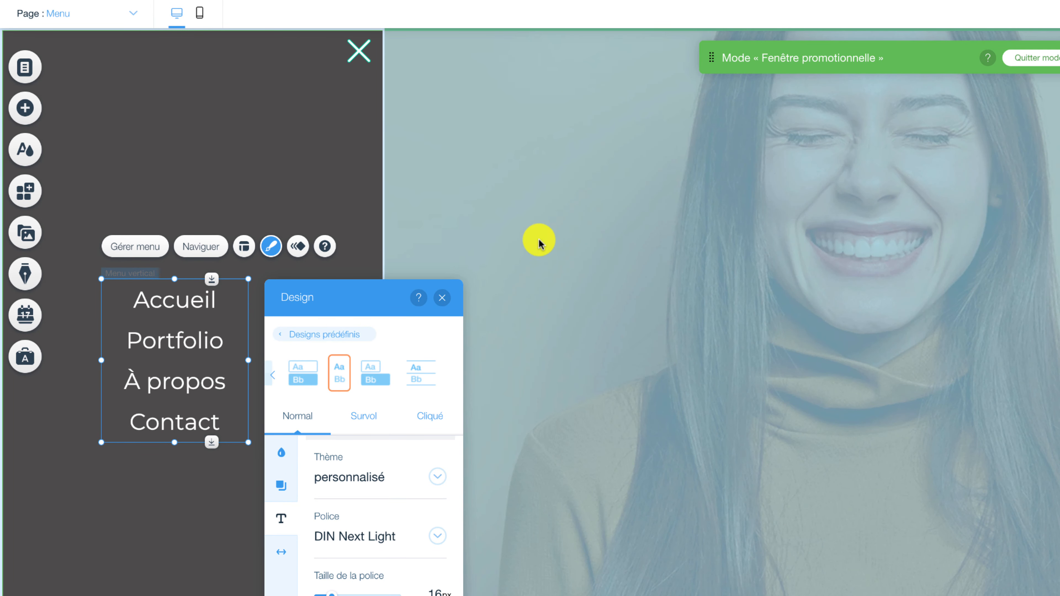
click(441, 297)
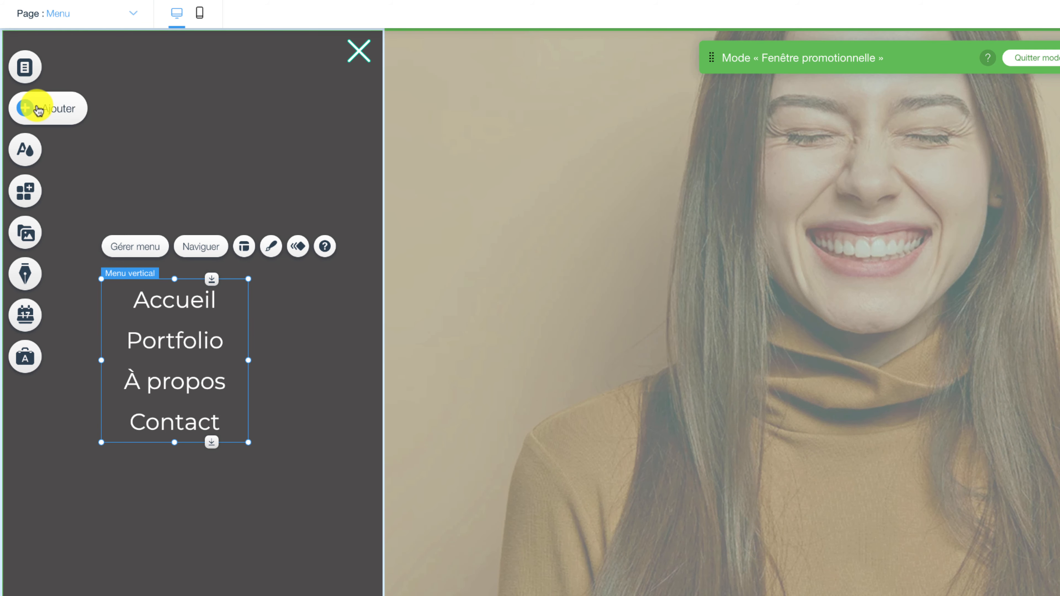
- Add the grey social media bar without circles and place it in the dark sidebar just below the vertical menu
click(30, 107)
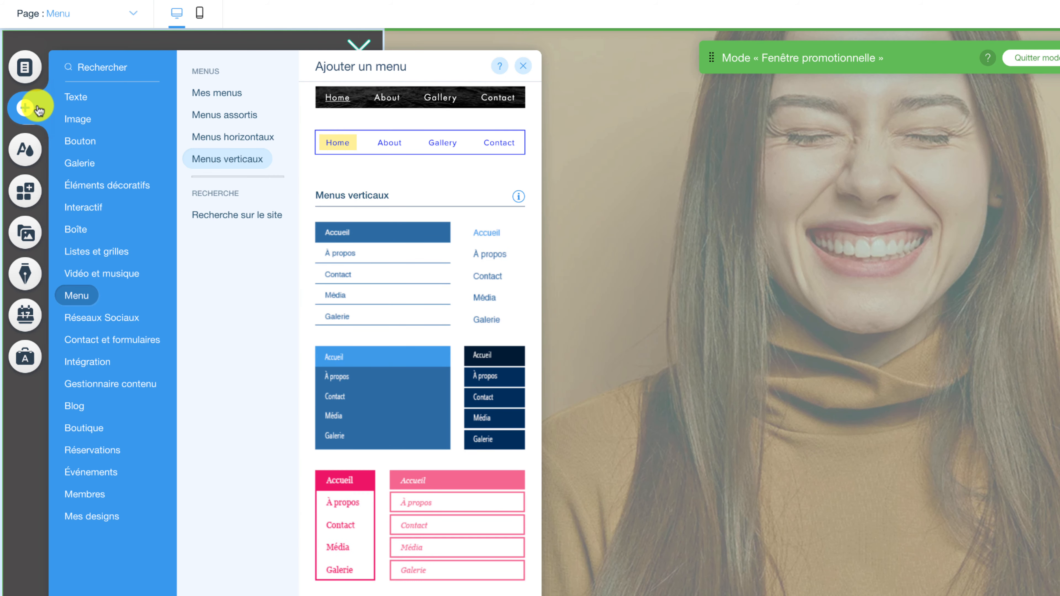
mouse_move(113, 316)
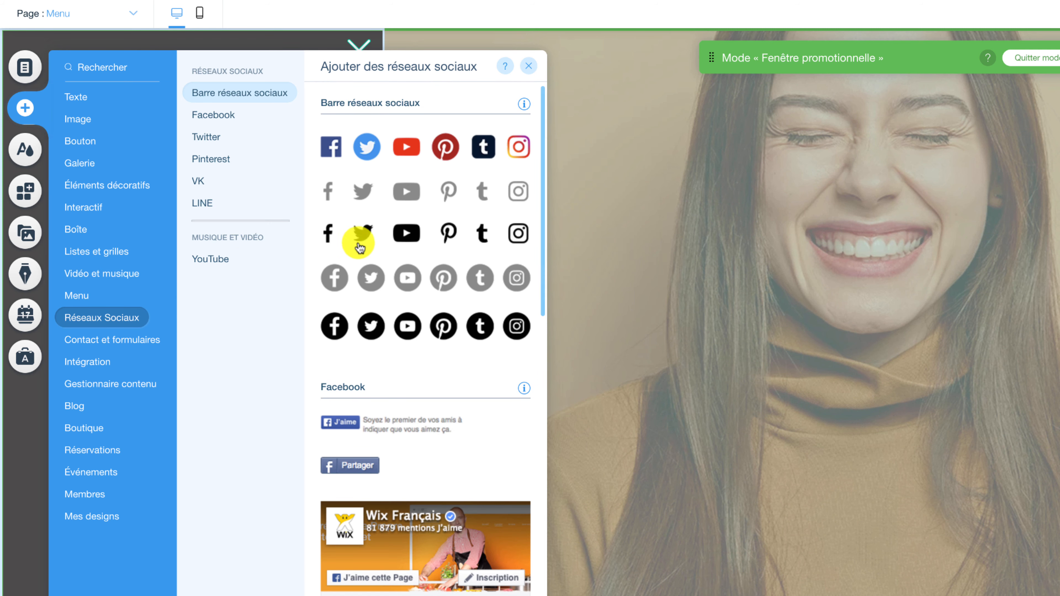
click(367, 193)
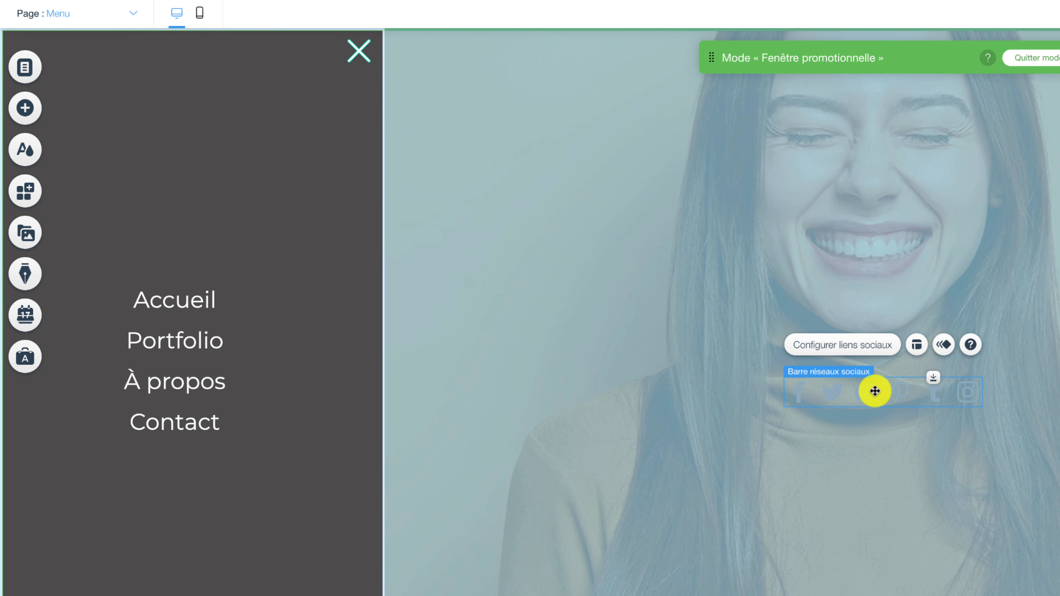
drag(822, 393, 187, 486)
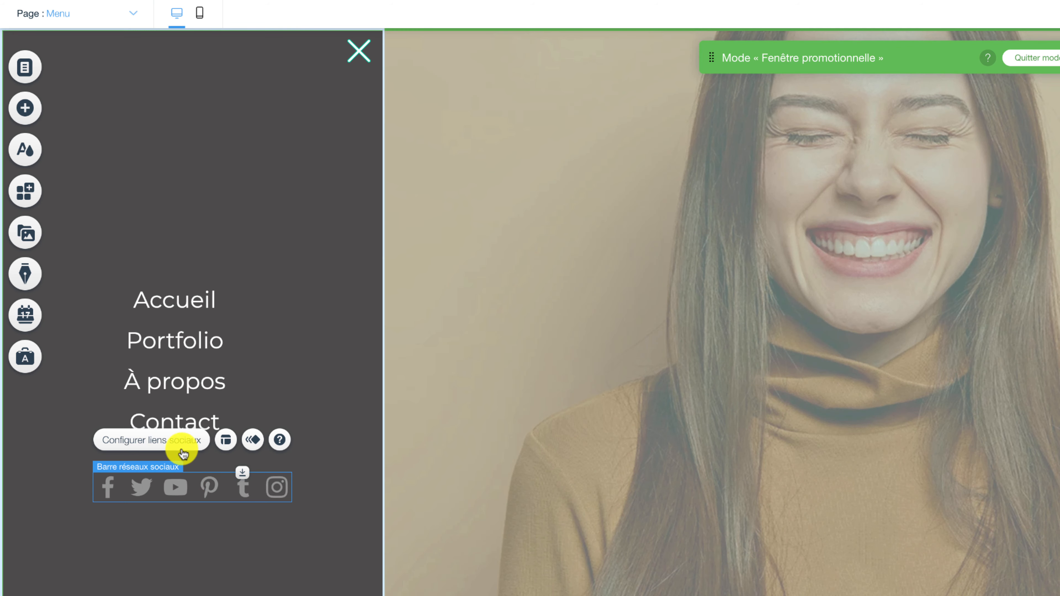
- Try removing the Pinterest and Tumblr icons from the social bar and open the Instagram icon's link, without saving the changes
click(183, 443)
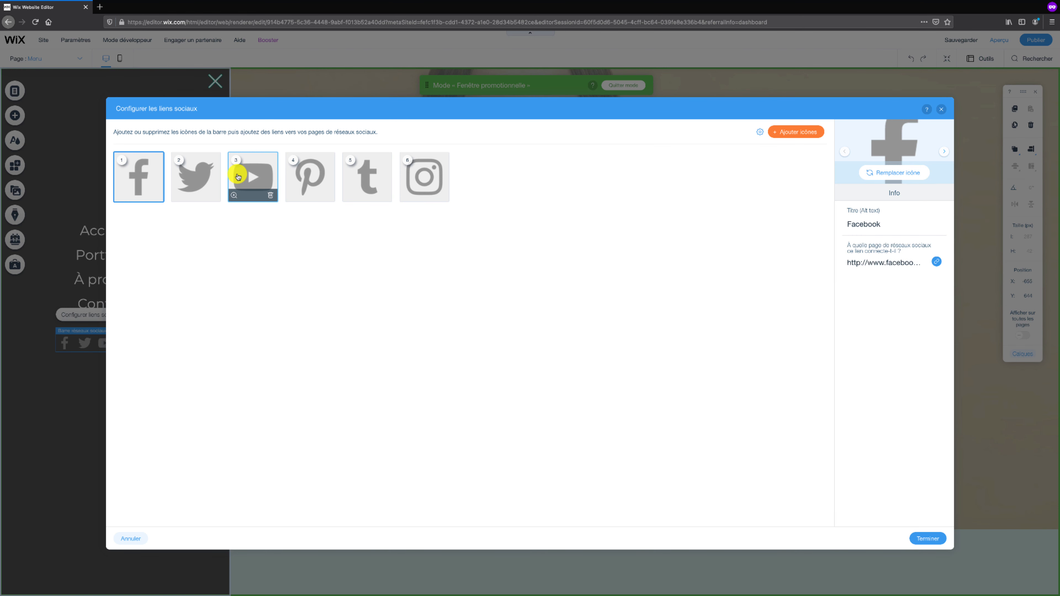
mouse_move(329, 197)
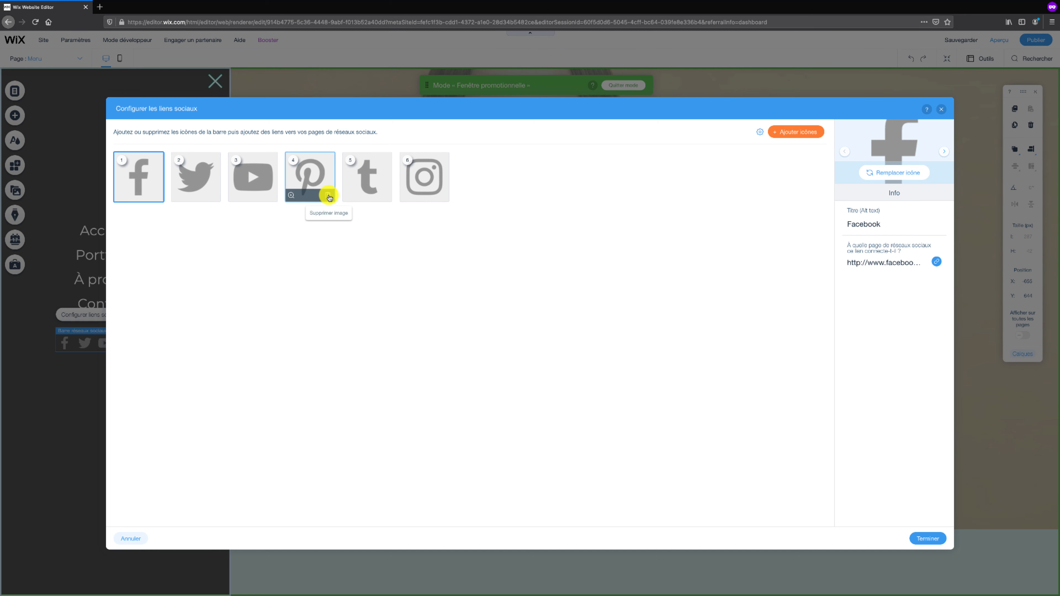
click(329, 197)
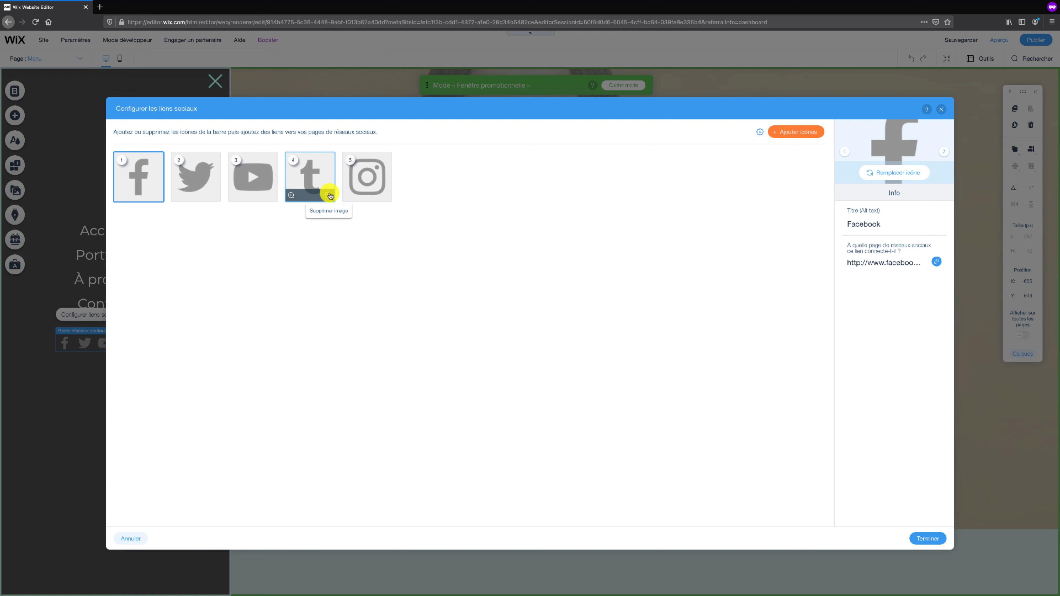
click(328, 195)
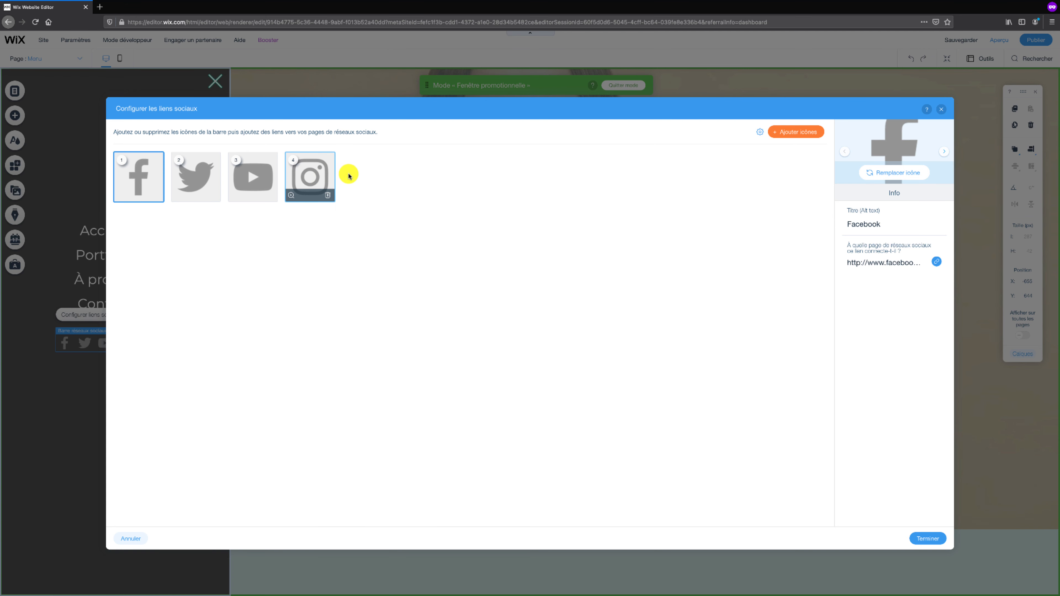
click(323, 176)
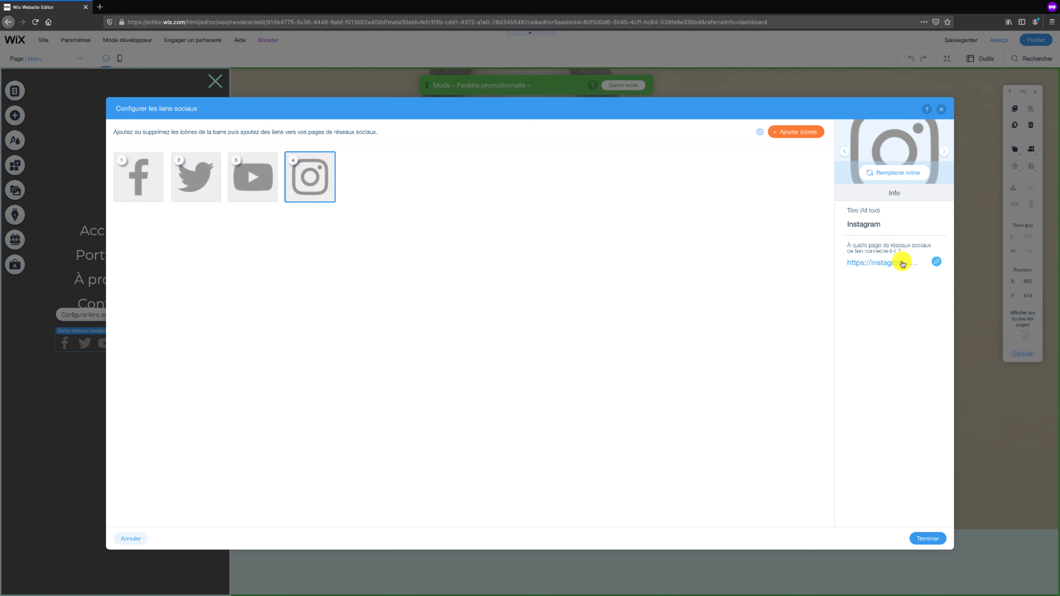
click(906, 265)
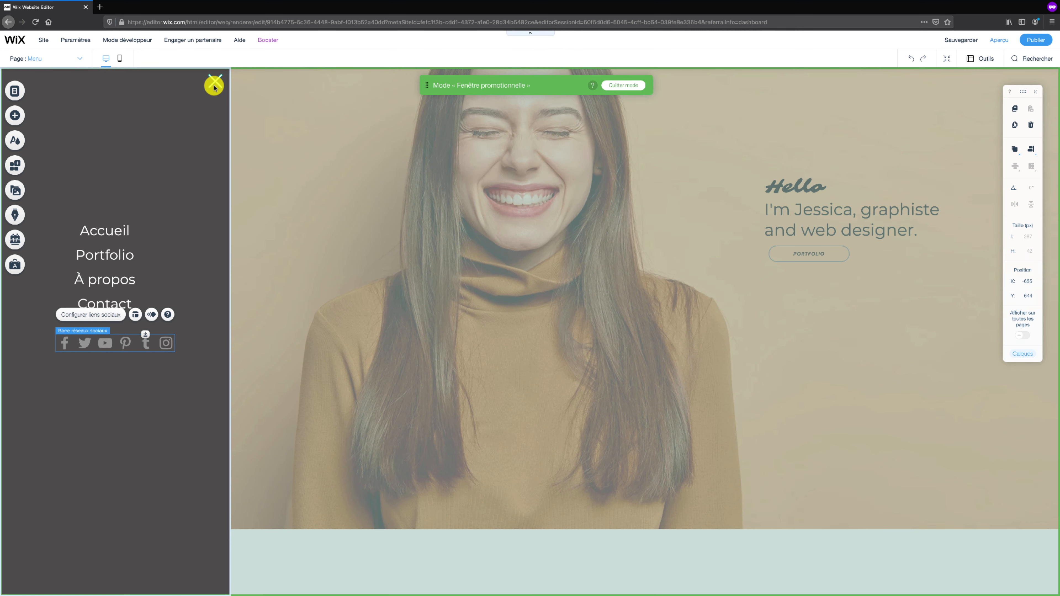
- Shift the sidebar's close icon slightly inward from the corner to about X -293, Y 18
click(215, 82)
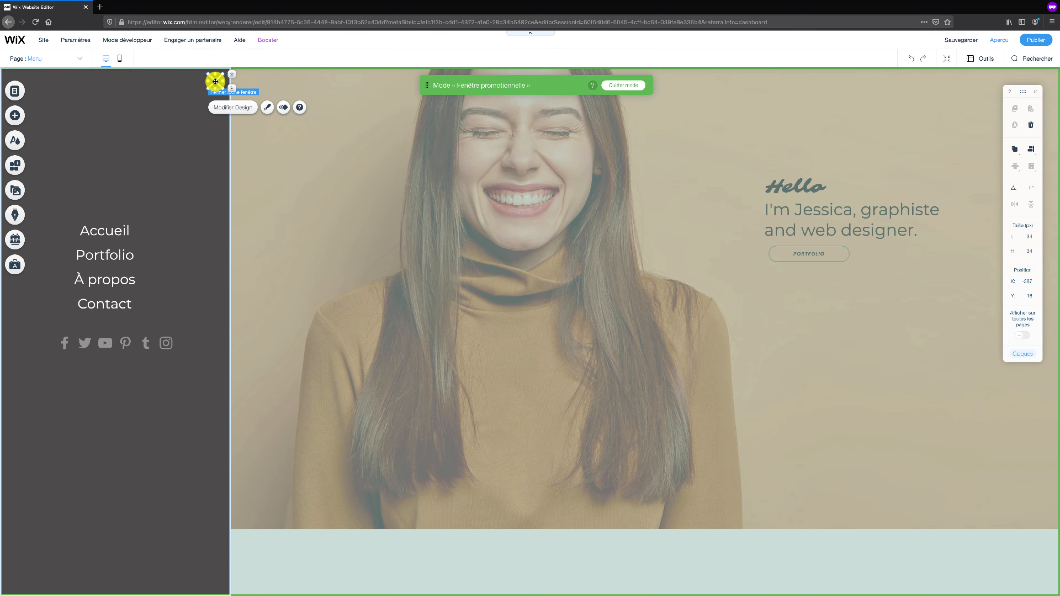
mouse_move(215, 82)
mouse_down()
mouse_move(36, 83)
mouse_move(104, 135)
mouse_move(211, 85)
mouse_up()
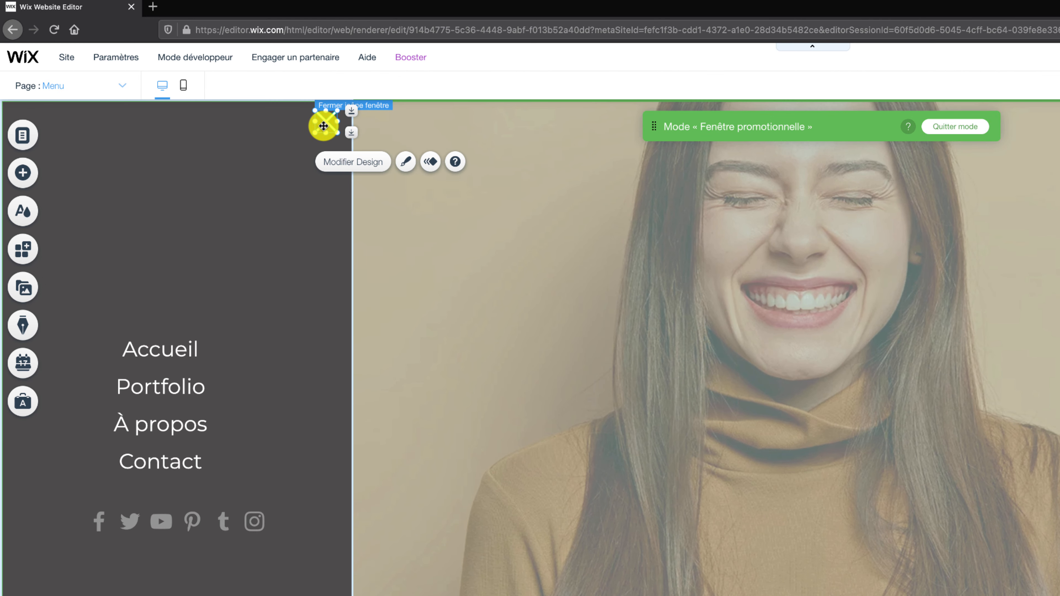
- Try several preset designs on the sidebar's close icon
click(345, 163)
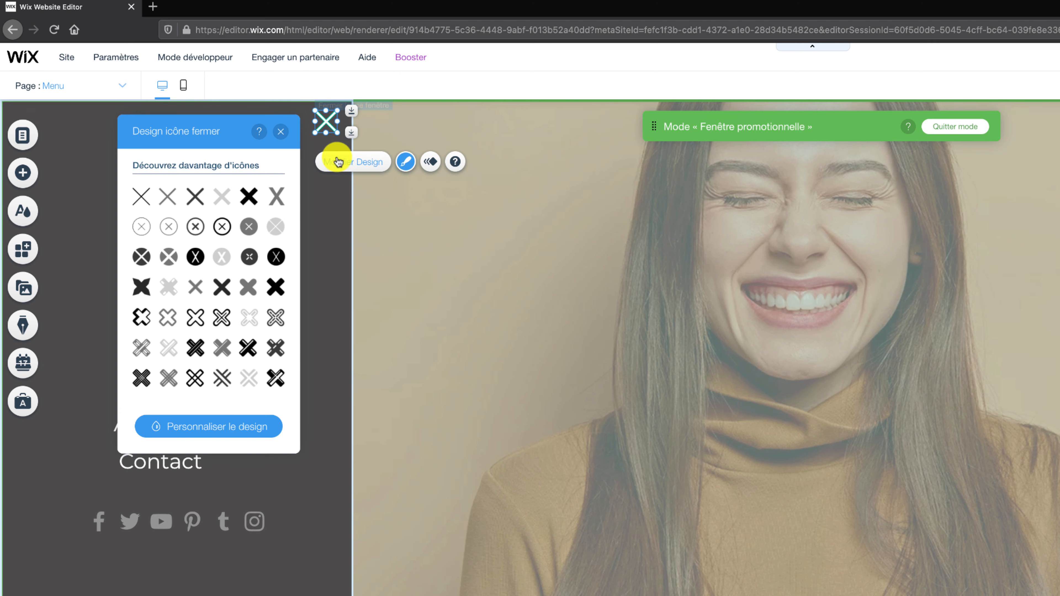
click(229, 195)
click(221, 226)
click(253, 200)
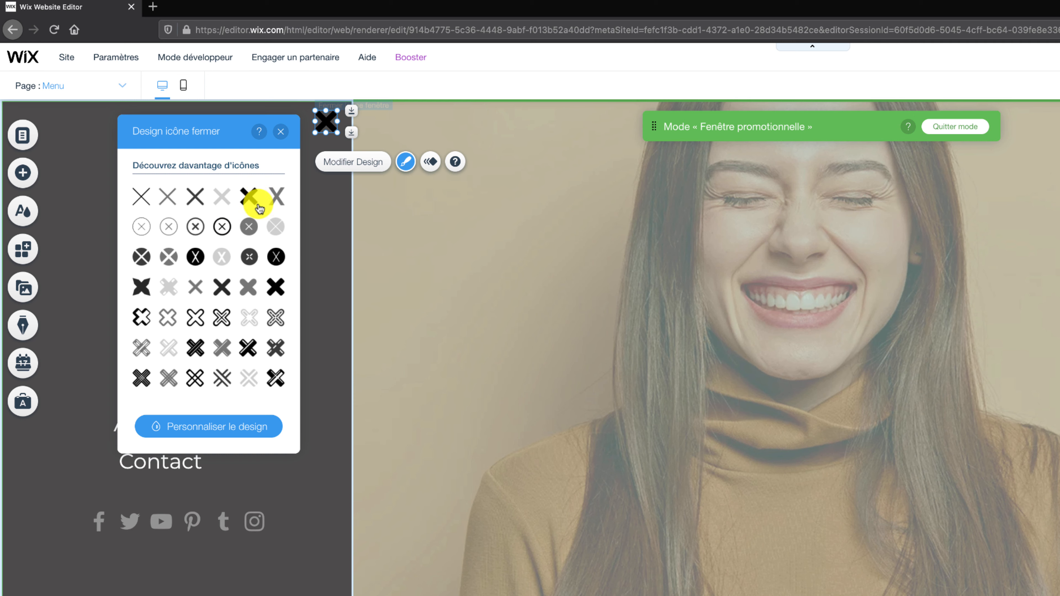
click(222, 316)
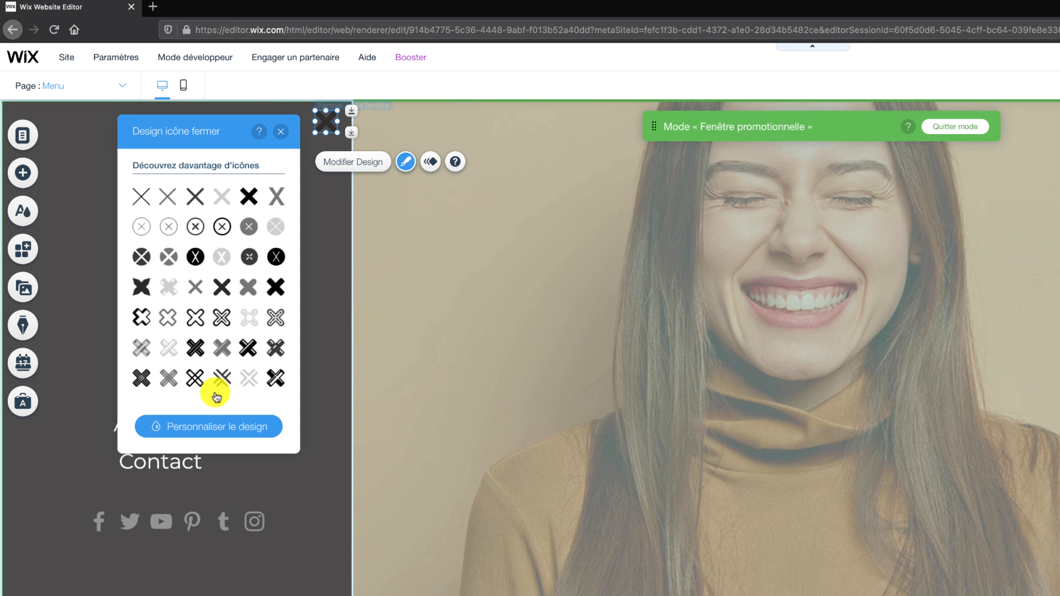
- Customize the close icon with the colour white (#FFFFFF), an opacity of 0.5 and no border
click(228, 419)
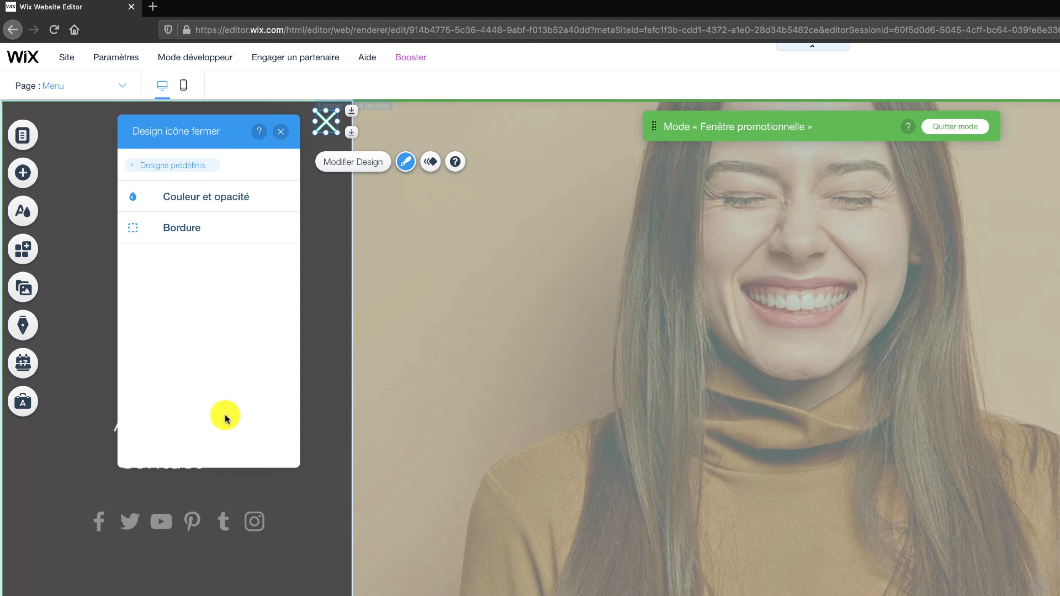
click(225, 204)
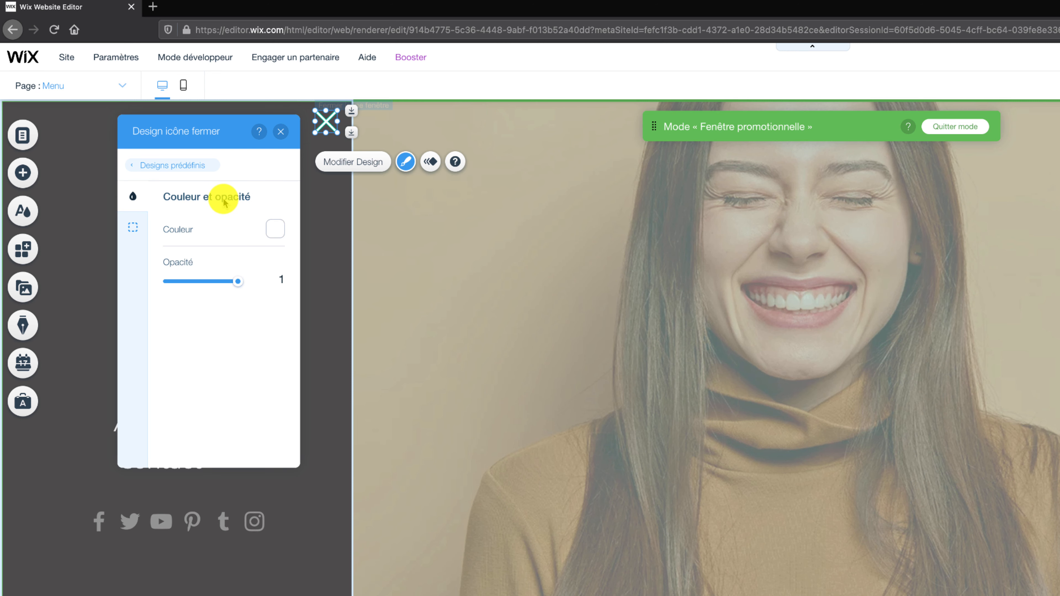
click(270, 230)
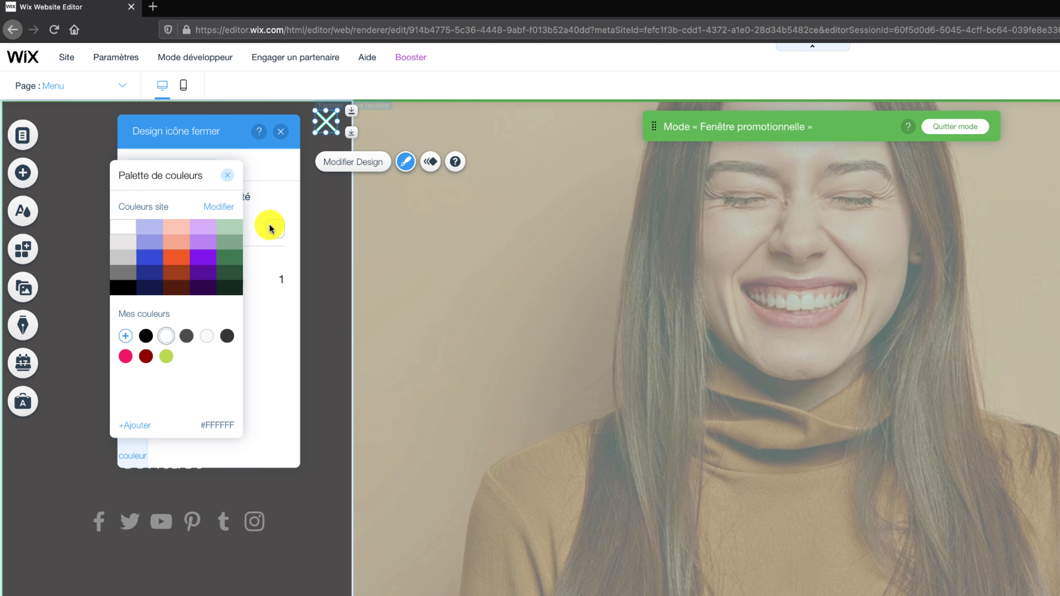
click(124, 225)
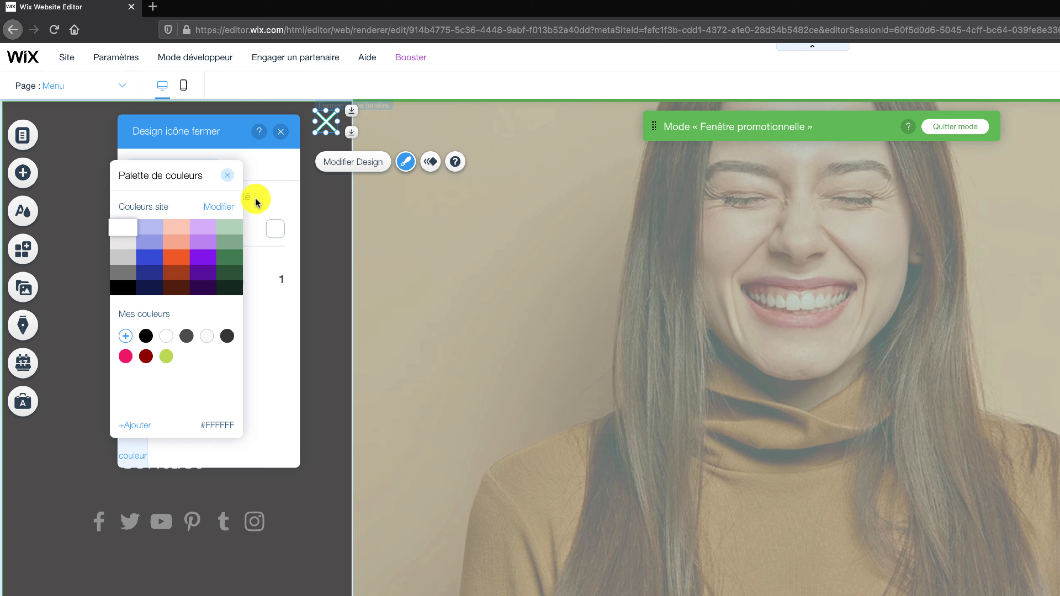
click(227, 175)
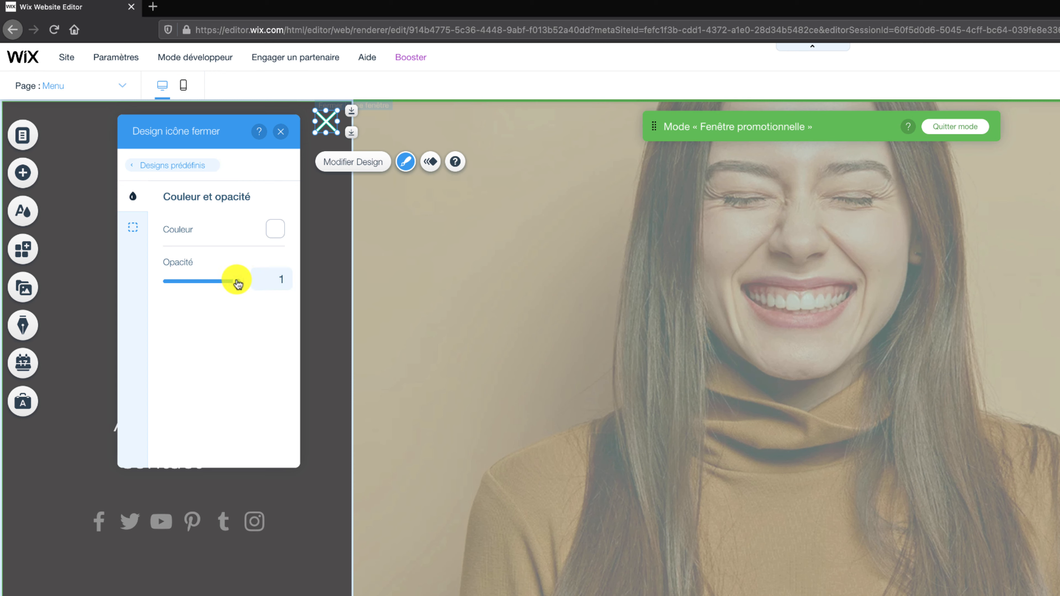
drag(237, 284, 202, 285)
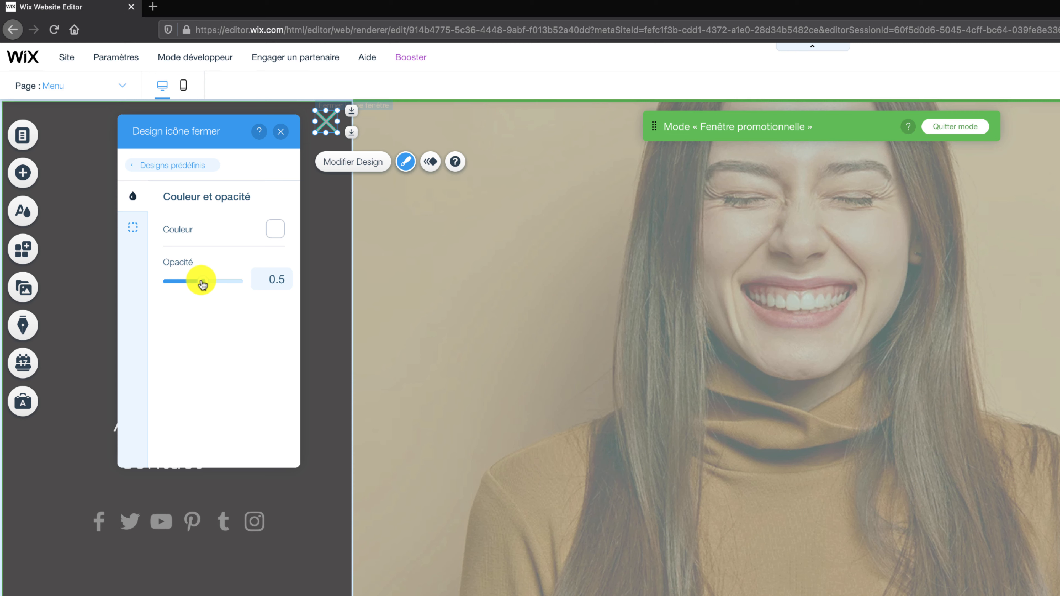
click(134, 227)
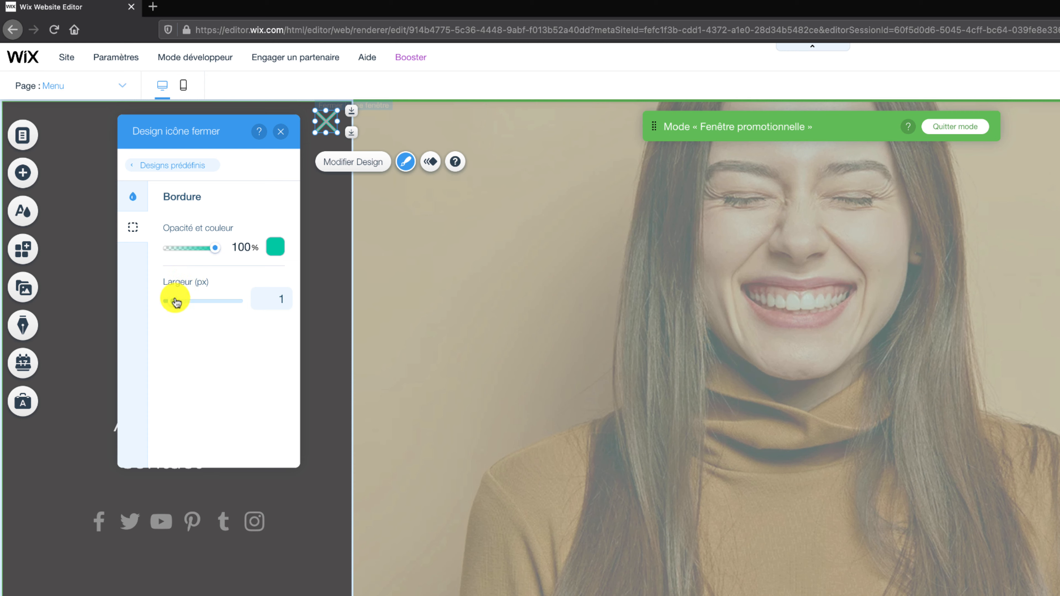
drag(175, 303, 156, 301)
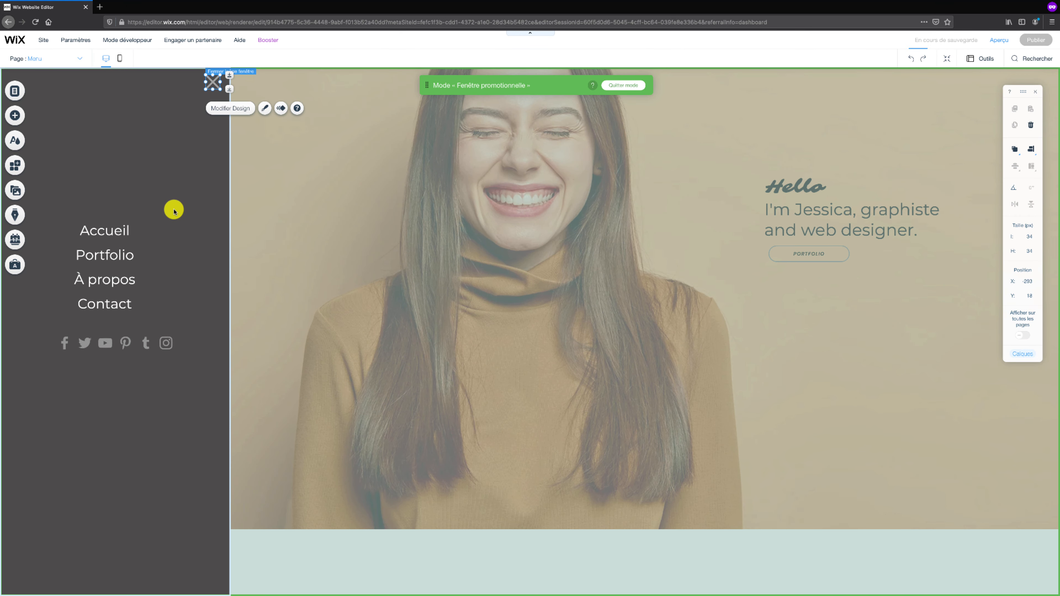
- Customize the pop-up sidebar's "Balayage" animation with the direction "De la droite"
right_click(177, 187)
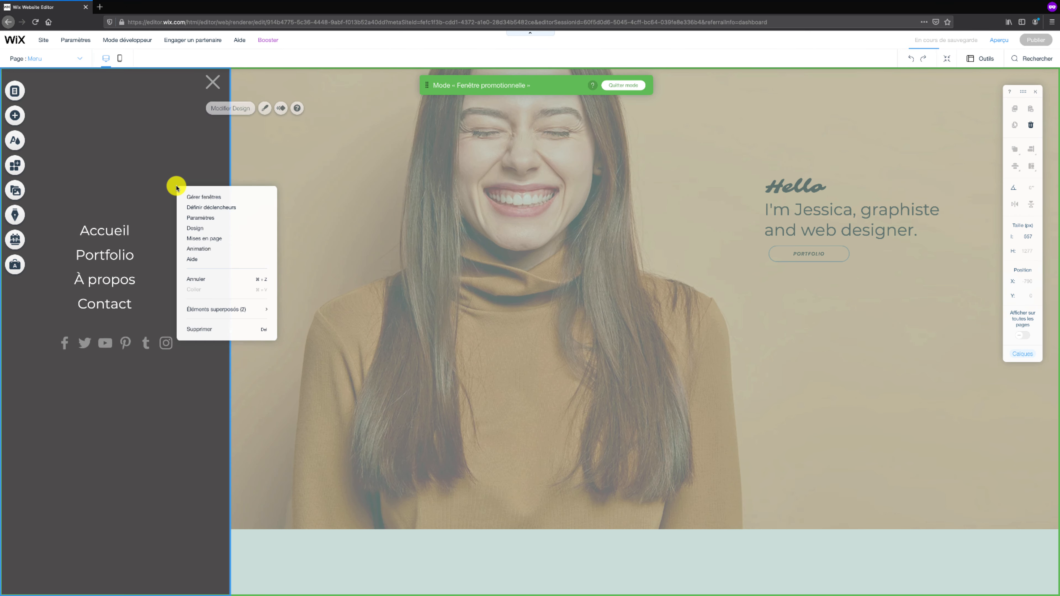
click(208, 248)
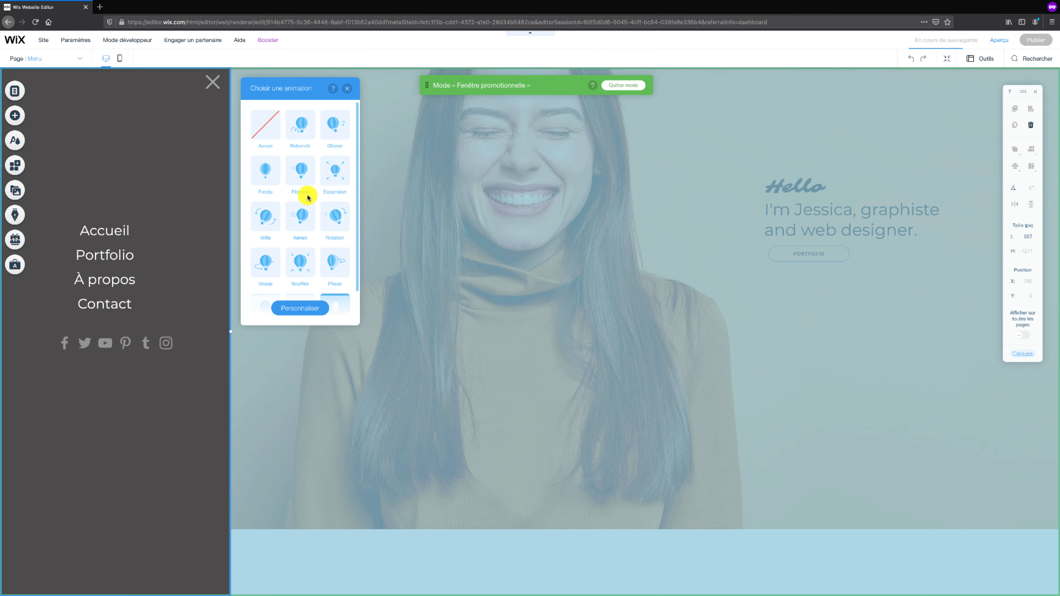
click(314, 308)
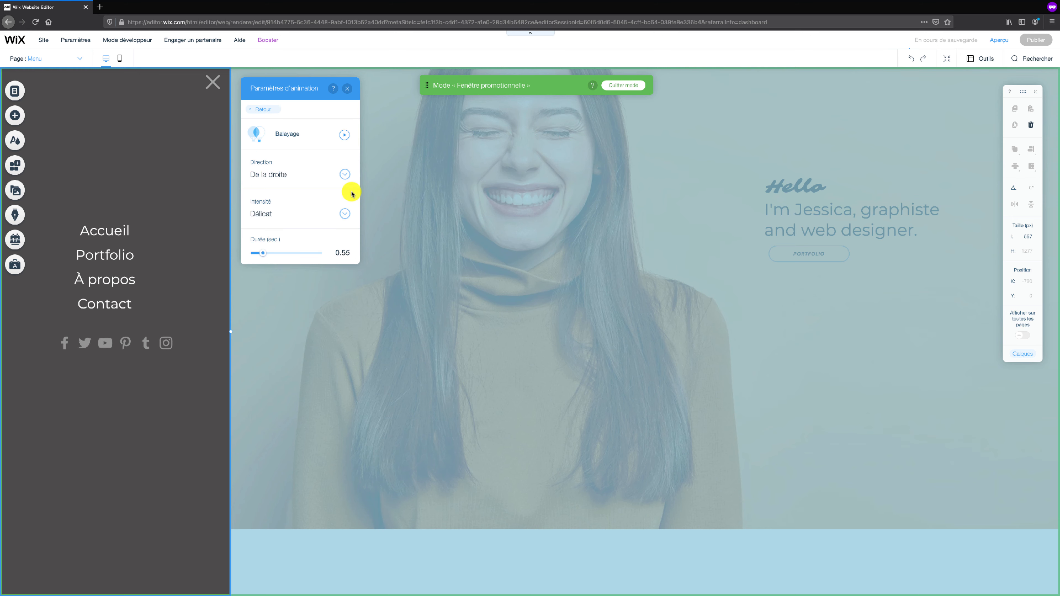
click(336, 176)
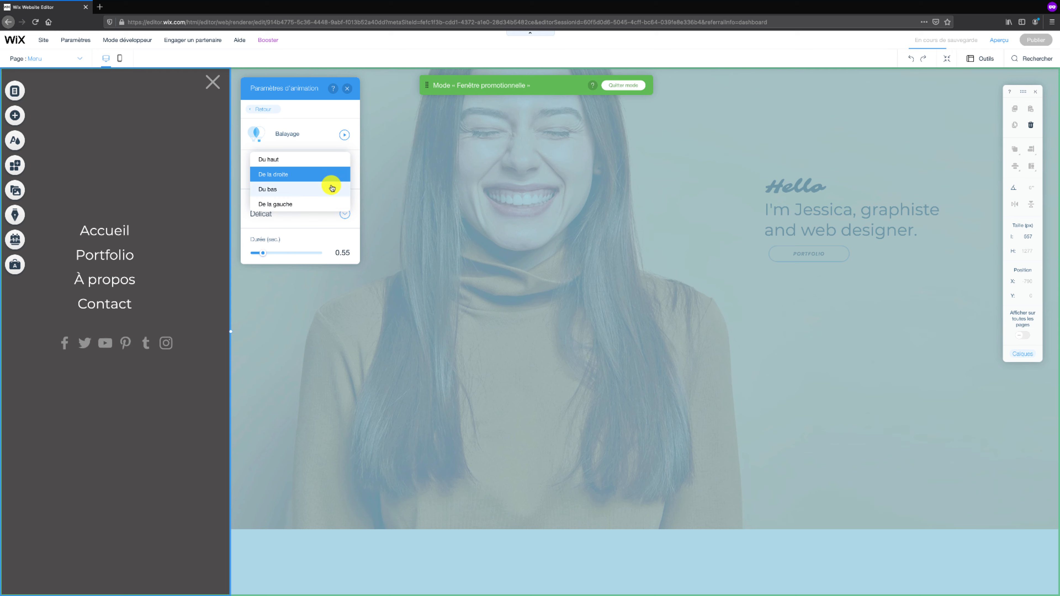
click(320, 174)
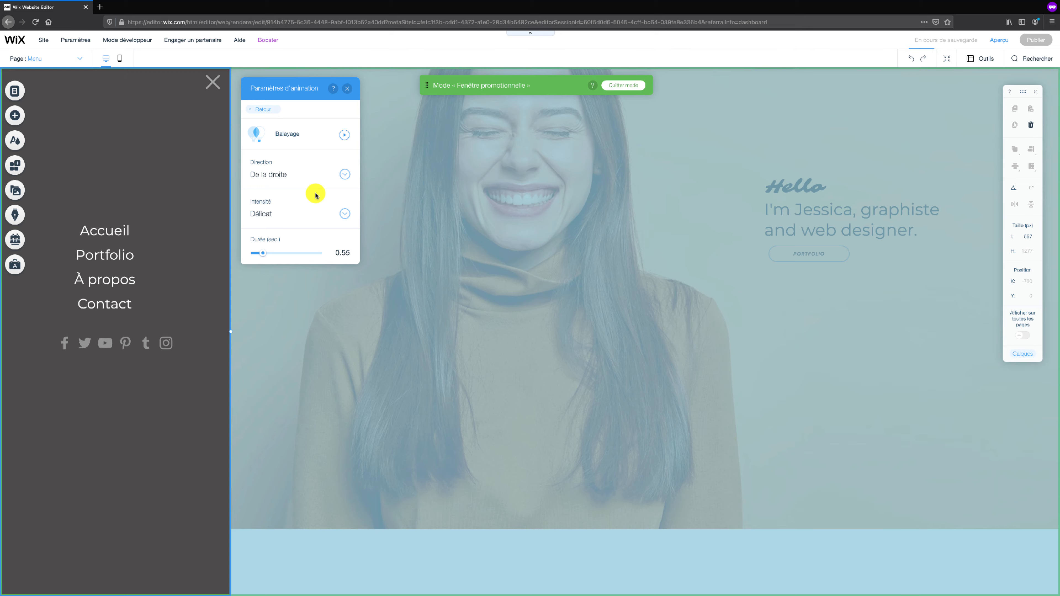
- Shorten the duration of the pop-up sidebar's "Balayage" animation slightly and leave the animation settings
drag(263, 252, 257, 255)
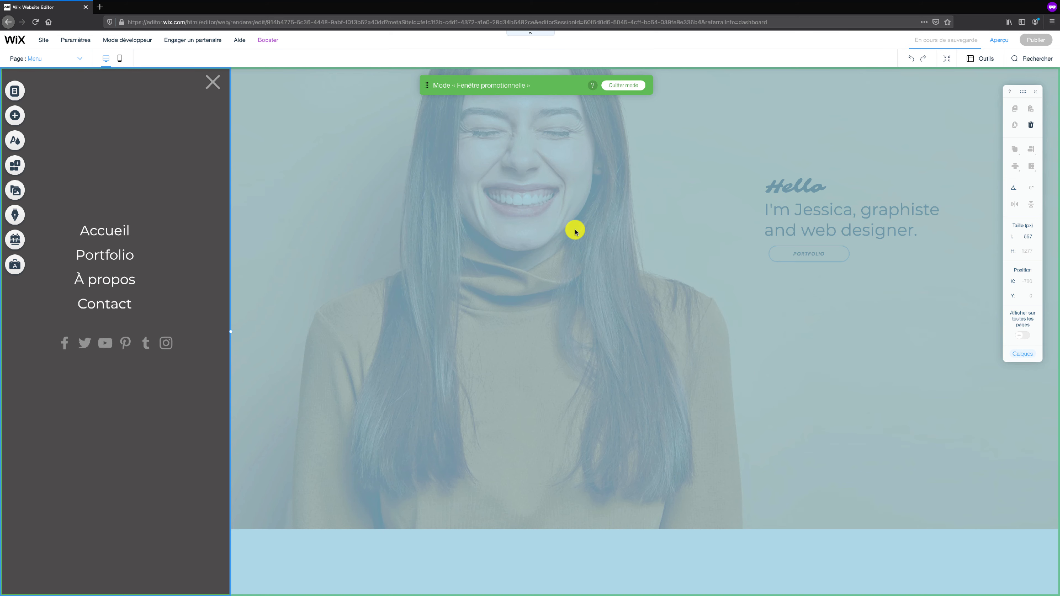
click(455, 196)
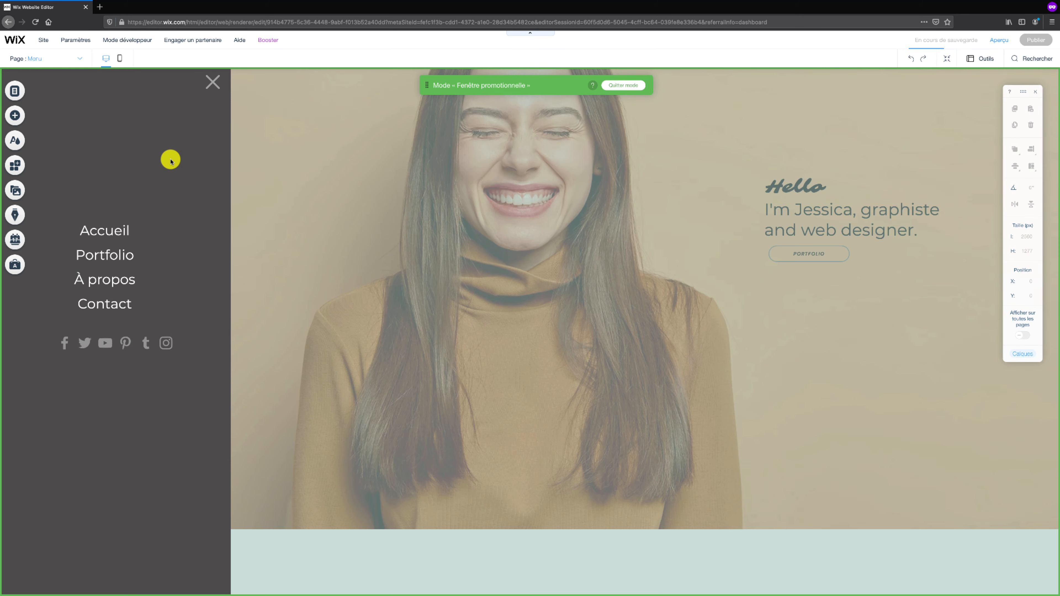
- Select the pop-up's overlay among the overlapping elements and keep "Cliquez pour fermer la fenêtre" enabled in its settings
right_click(171, 162)
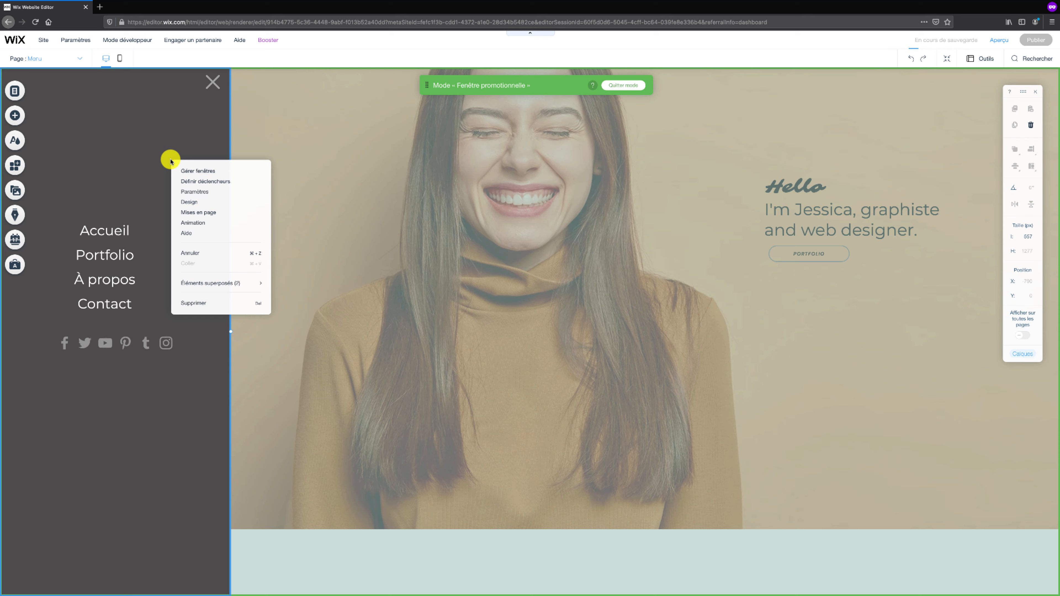
mouse_move(238, 284)
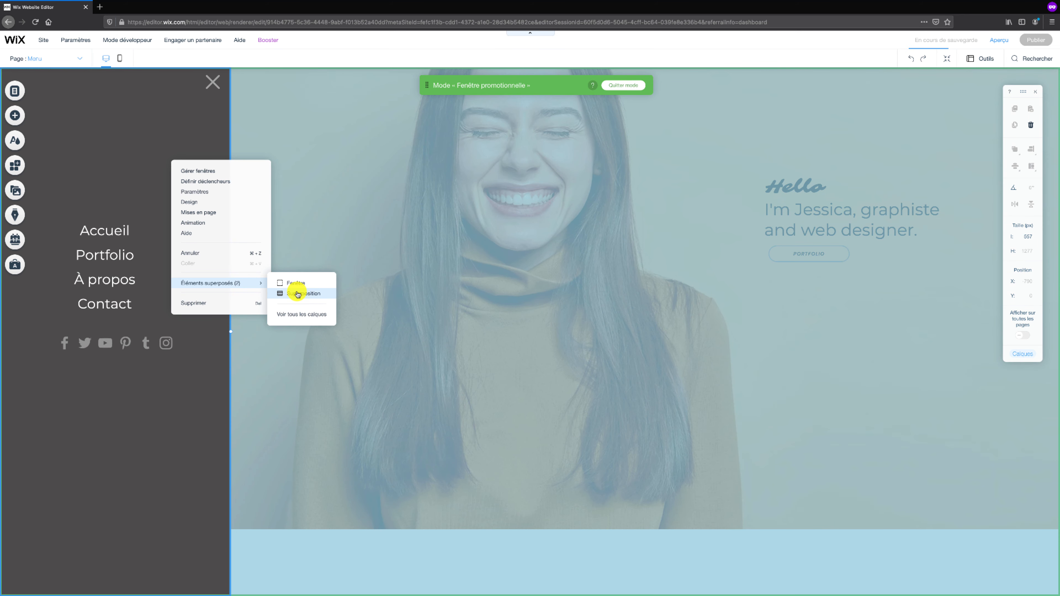
click(297, 294)
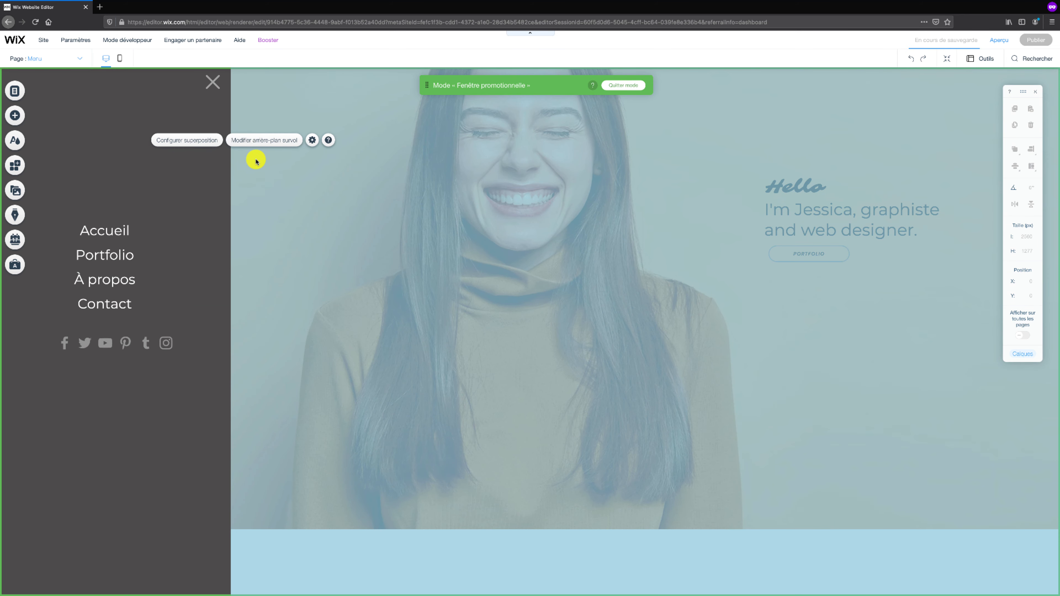
click(206, 140)
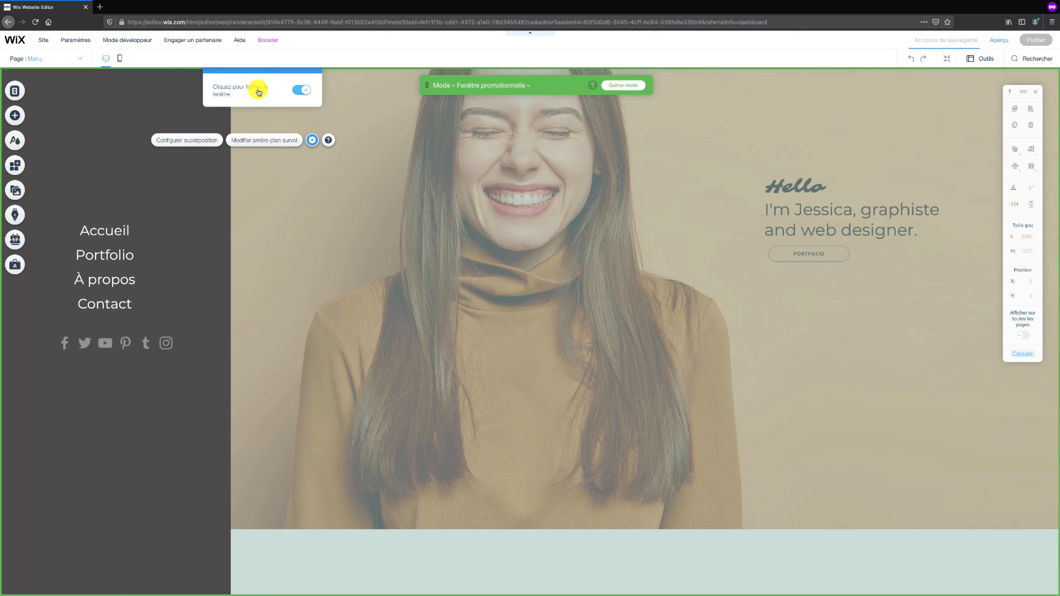
click(297, 90)
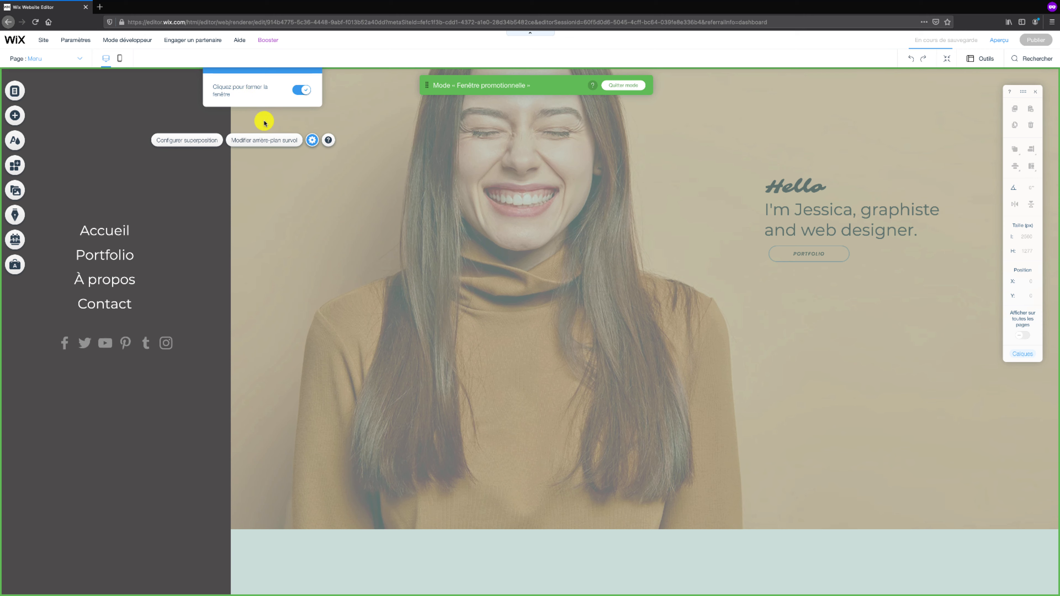
- Give the pop-up's overlay the light striped pattern background with an image opacity of 0, and exit pop-up mode
click(251, 141)
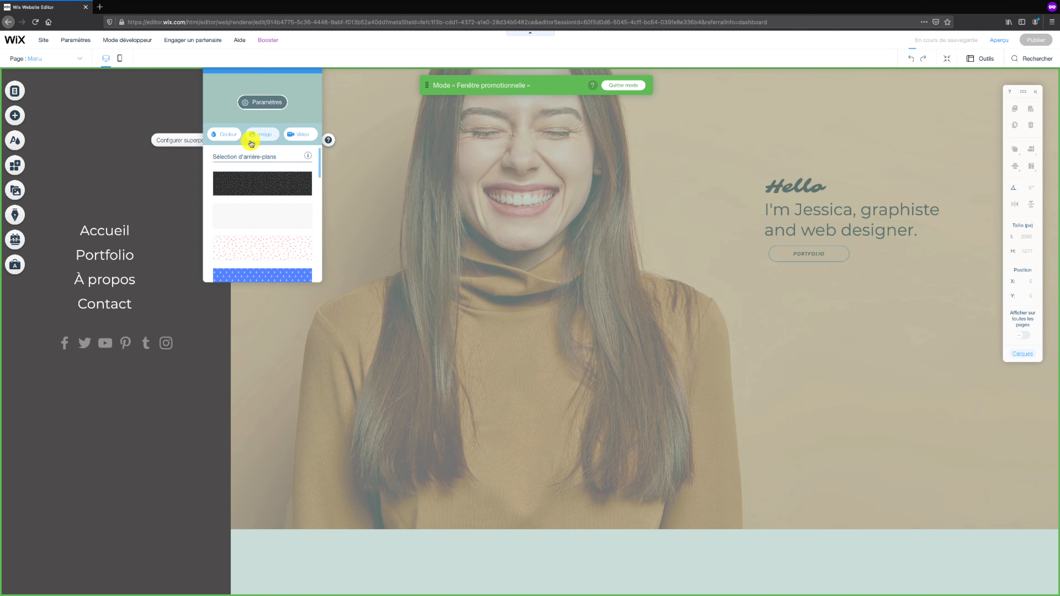
mouse_move(250, 180)
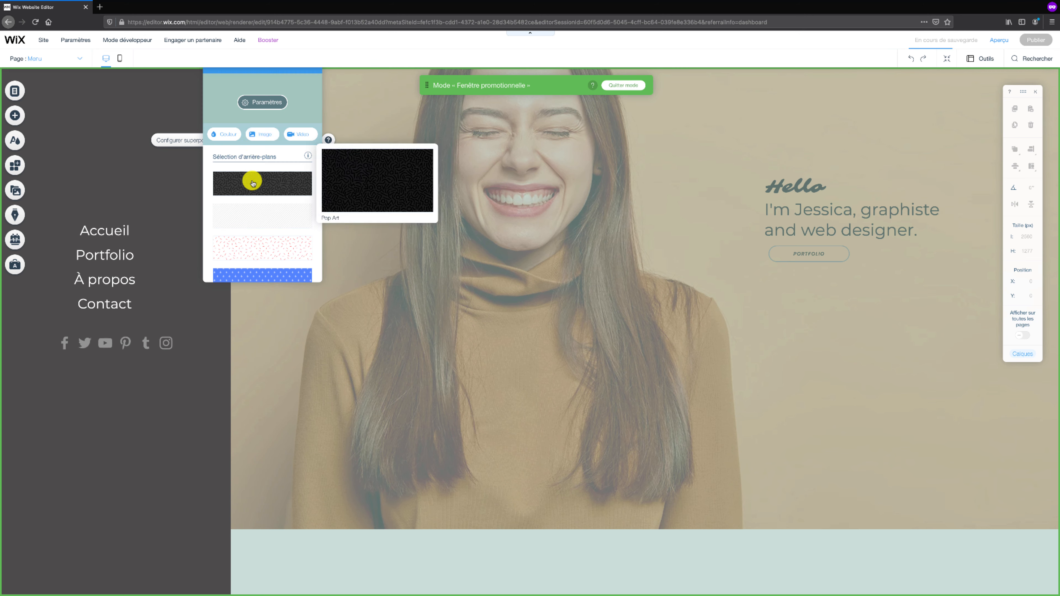
click(254, 217)
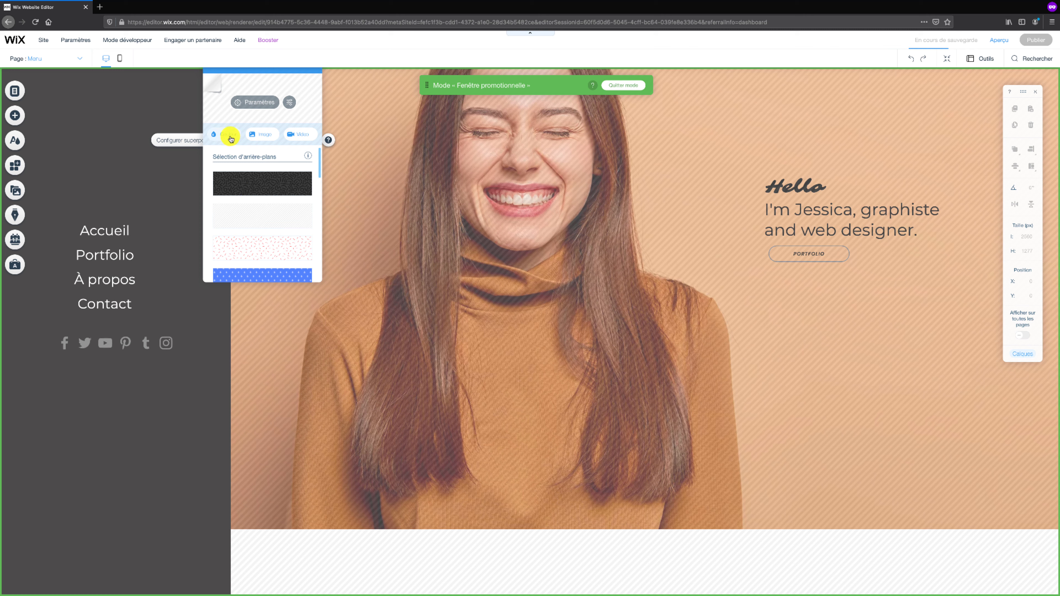
click(259, 103)
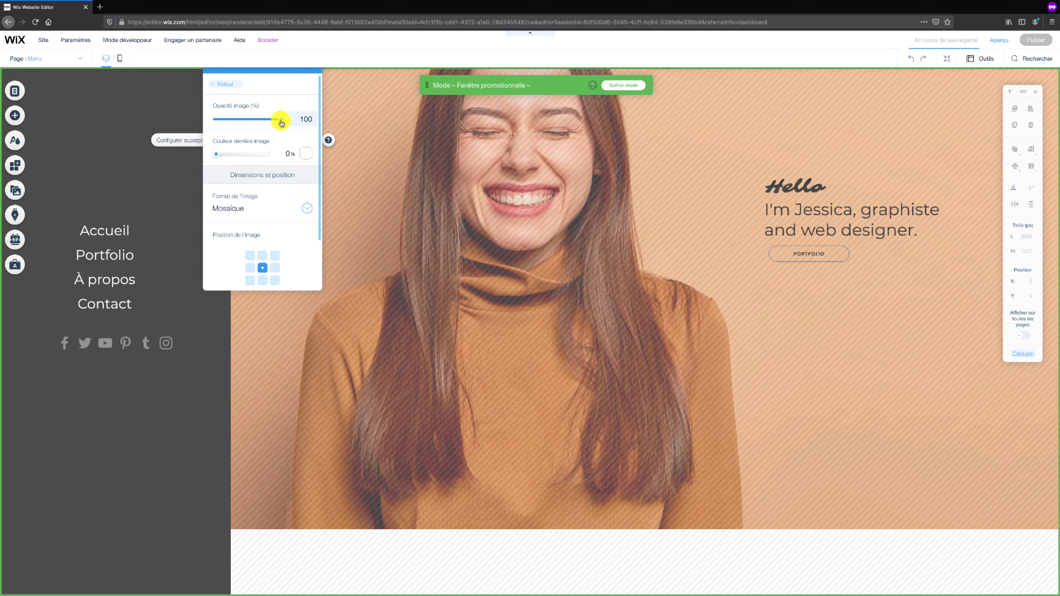
drag(282, 122, 215, 122)
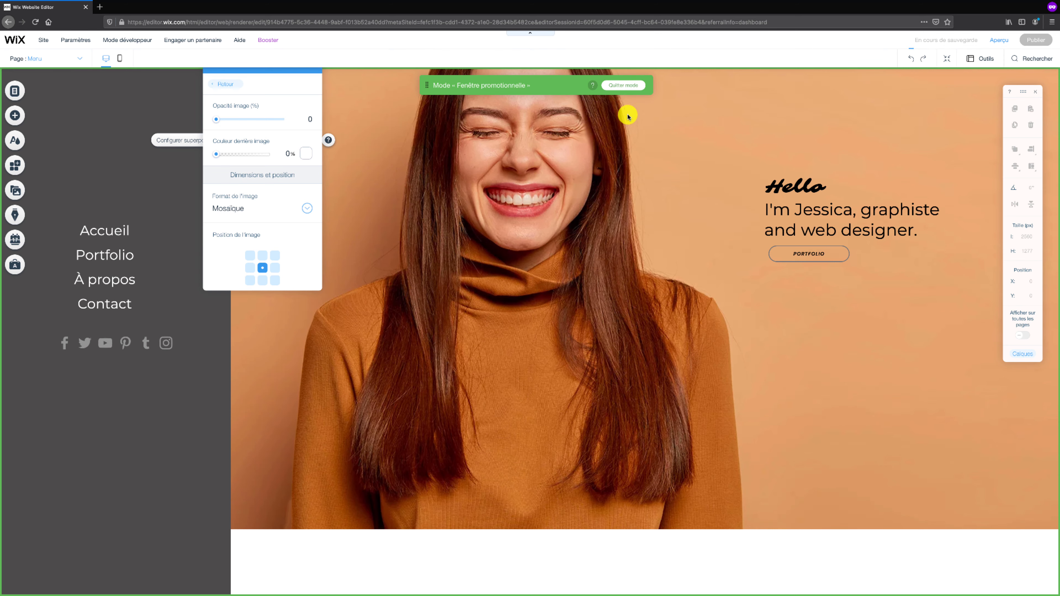
click(621, 85)
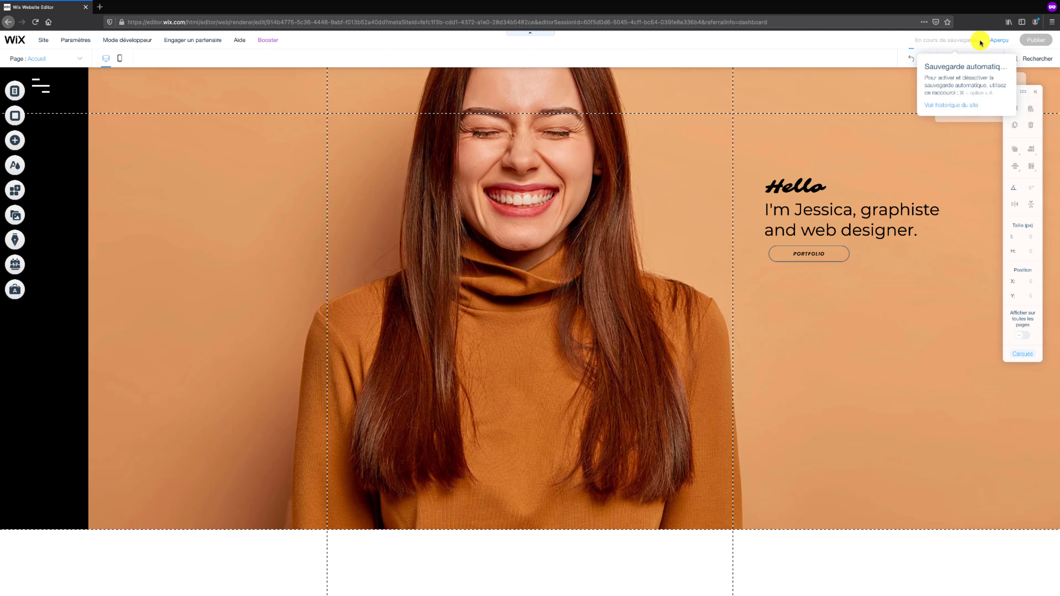
- Preview the site to test opening the side menu with the hamburger icon and closing it, and return to the editor
click(995, 42)
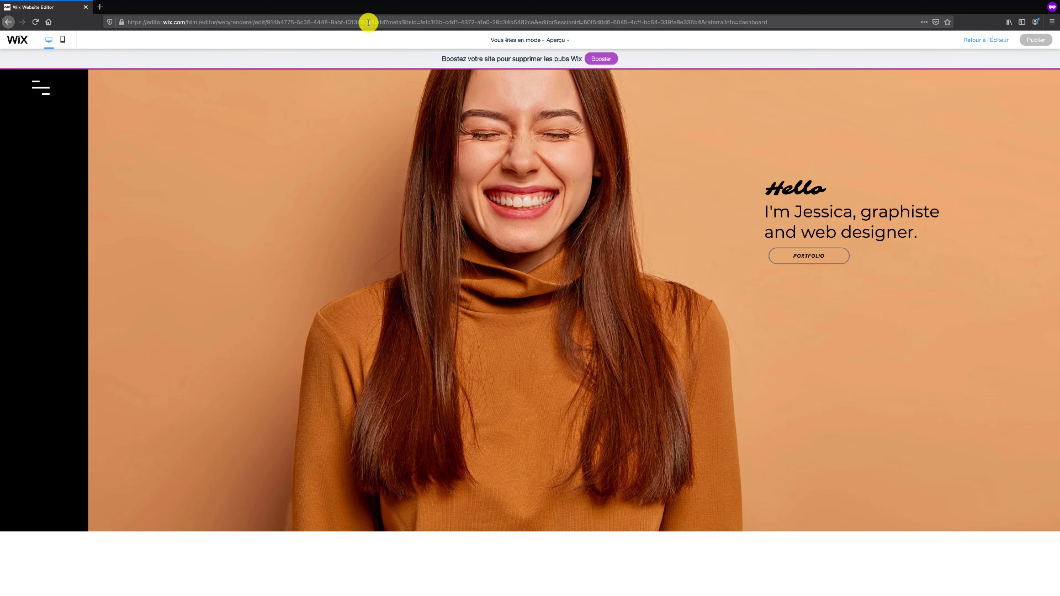
click(40, 89)
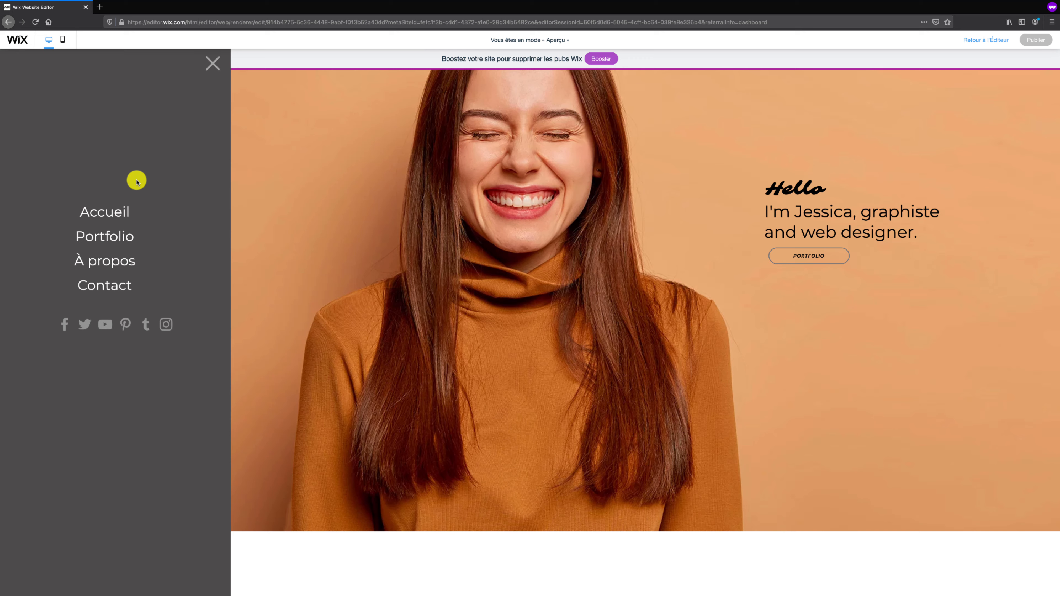
click(213, 64)
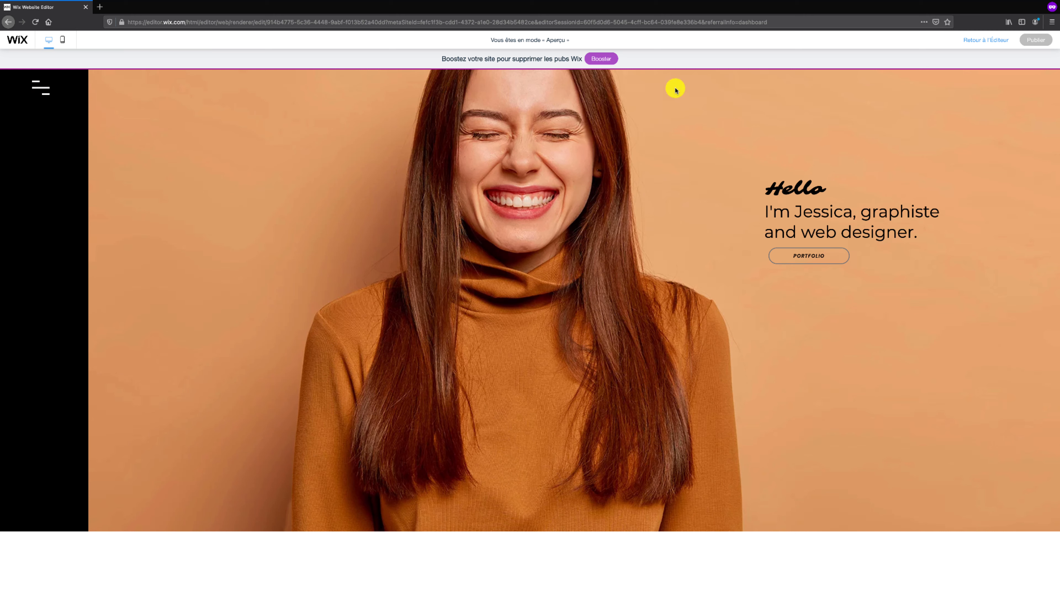
click(970, 43)
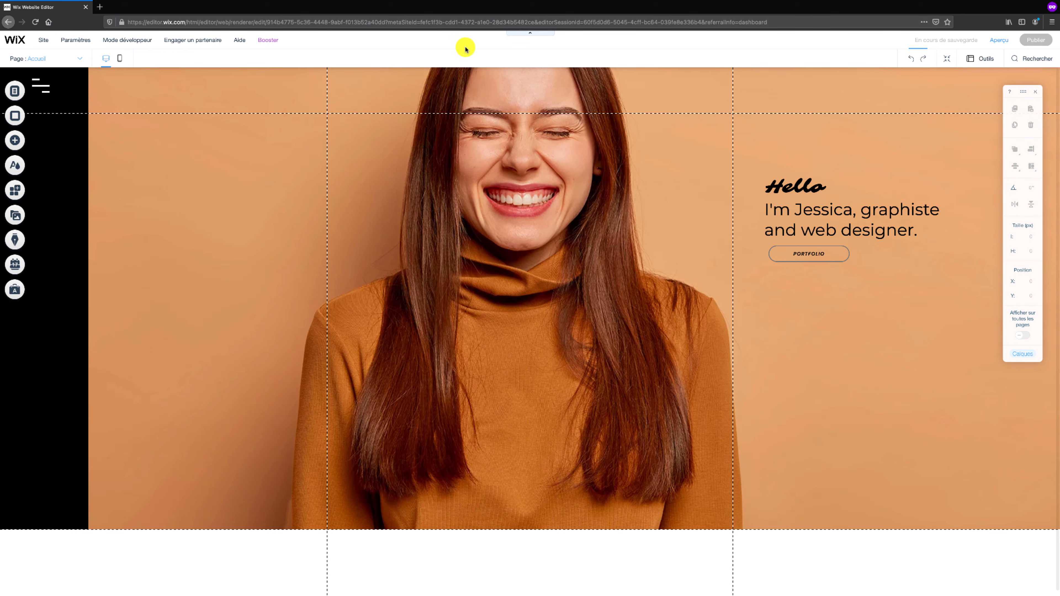
- Link the hamburger icon on the Accueil page to the pop-up window "Menu"
click(44, 88)
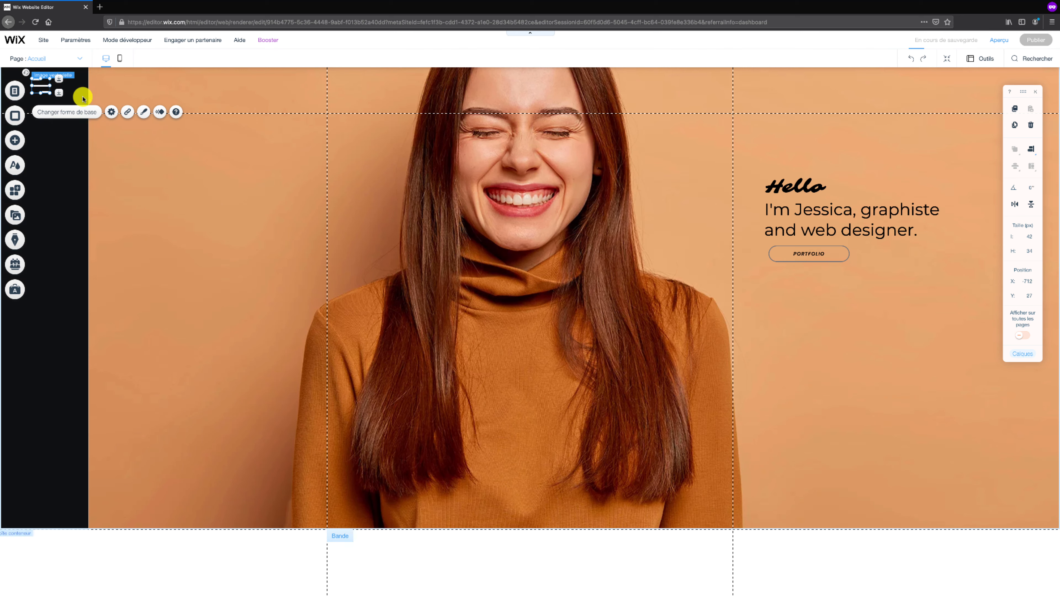
click(129, 111)
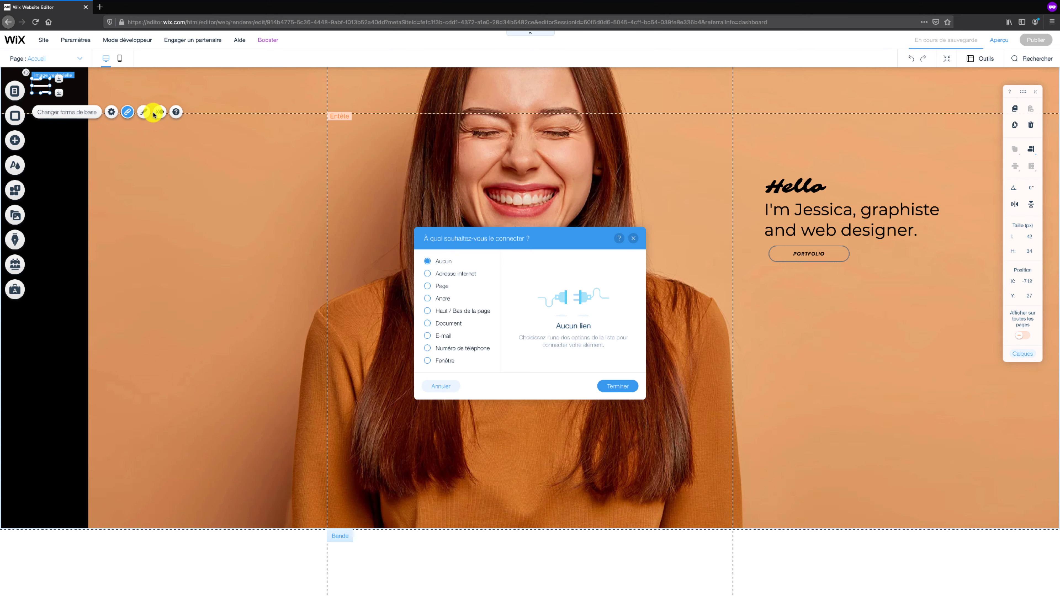
click(445, 361)
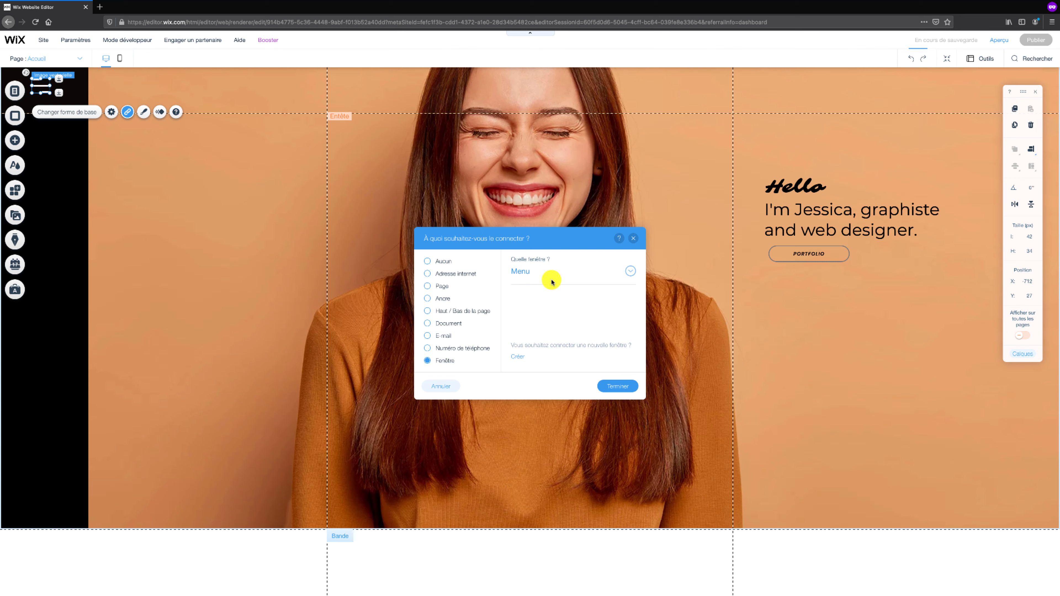
click(616, 383)
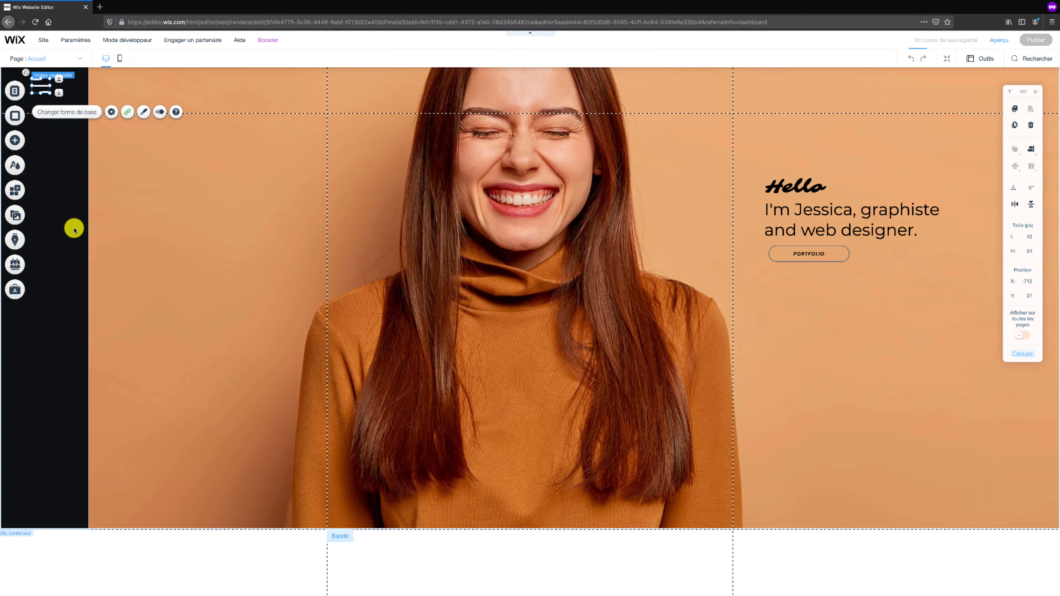
- Enable "Afficher sur toutes les pages" for the black vertical container behind the hamburger icon
right_click(60, 229)
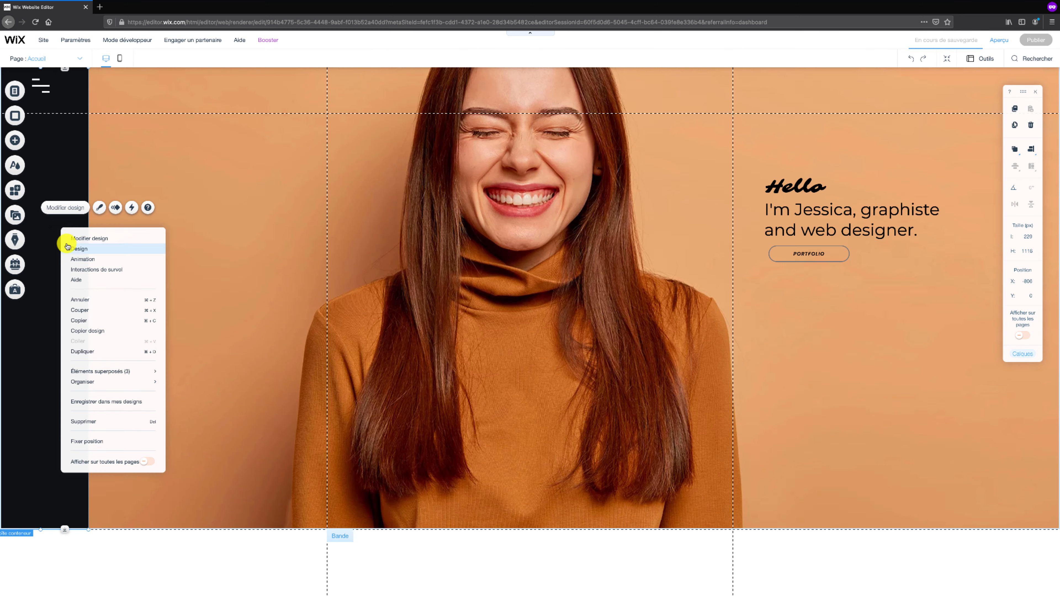
mouse_move(99, 371)
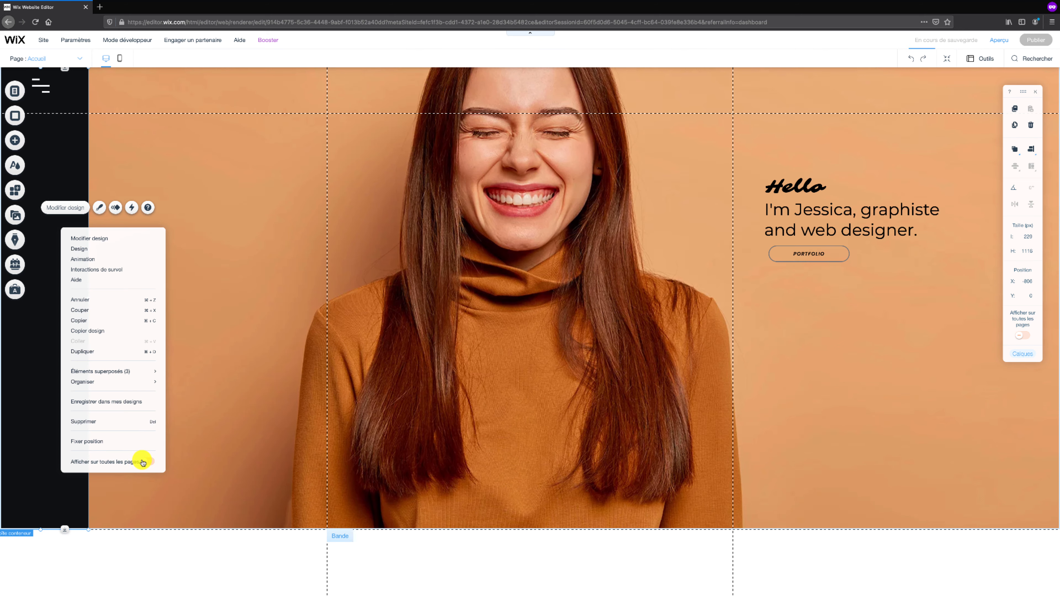
click(144, 462)
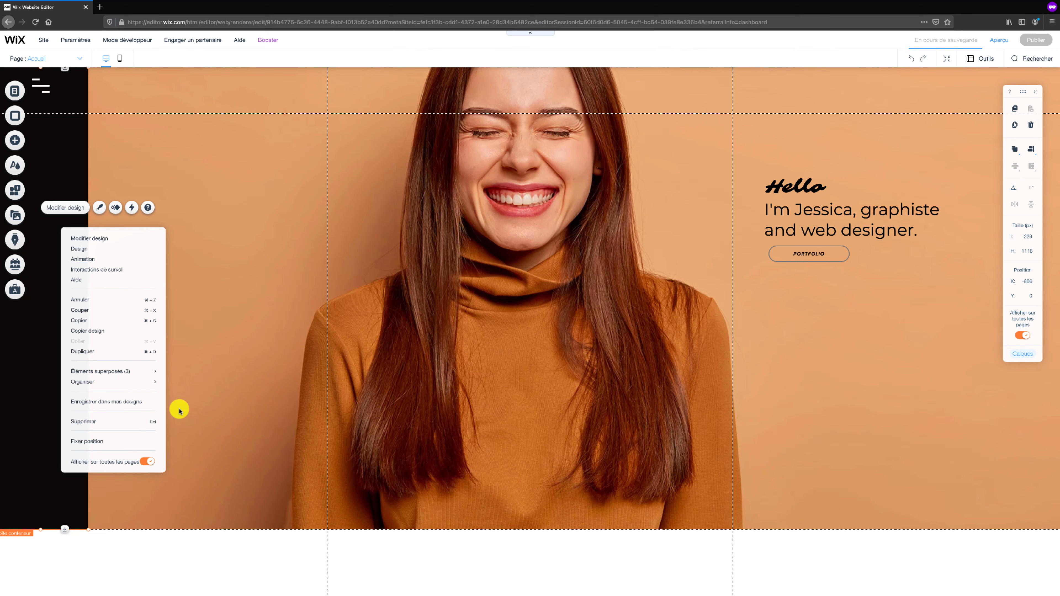
click(204, 354)
click(796, 184)
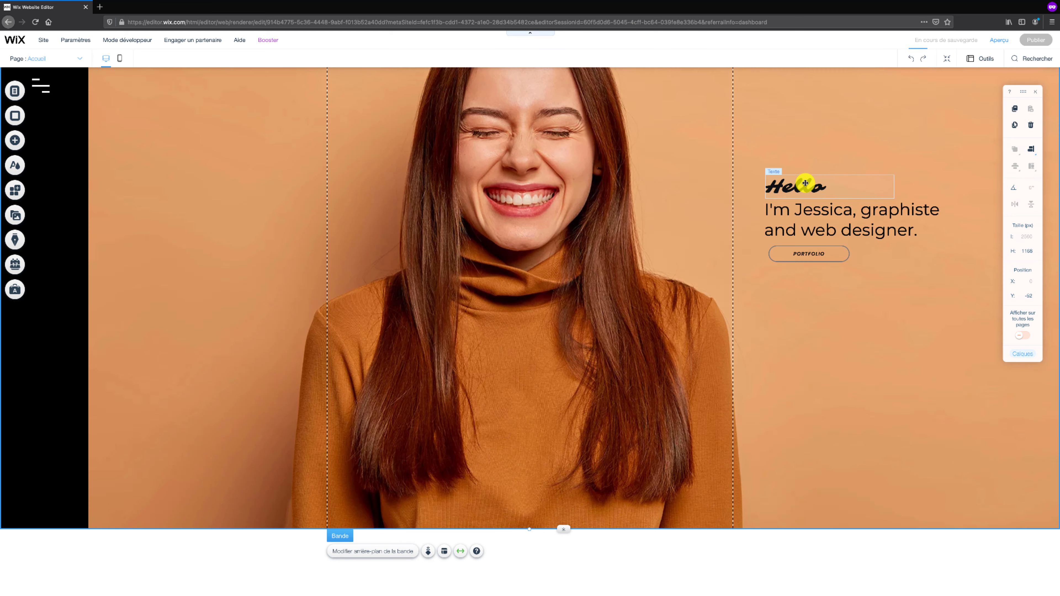
- Preview the site again and check that the linked hamburger icon opens the side menu and the close icon closes it
click(994, 40)
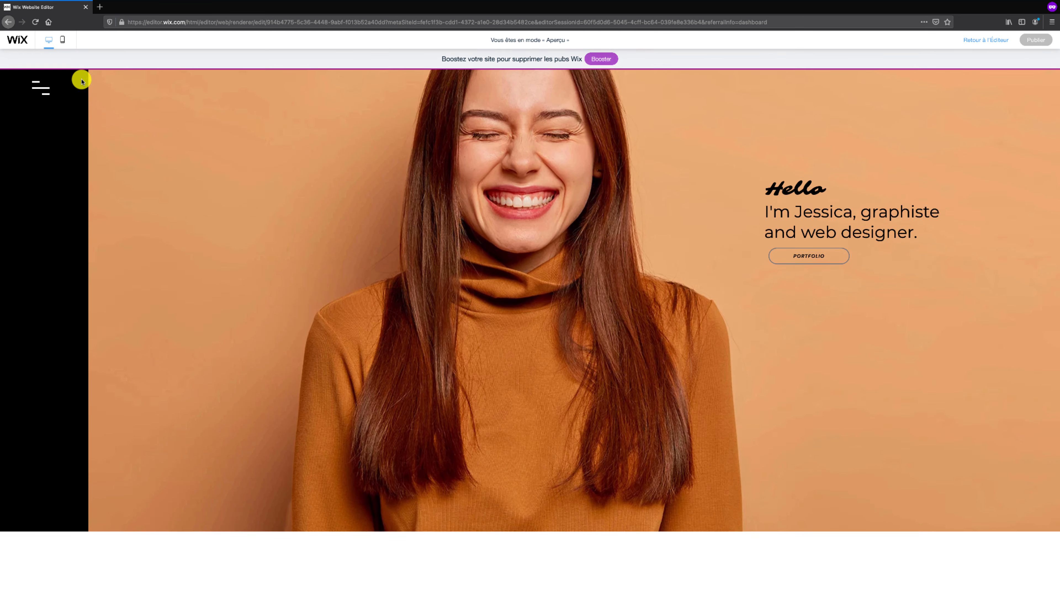
click(42, 90)
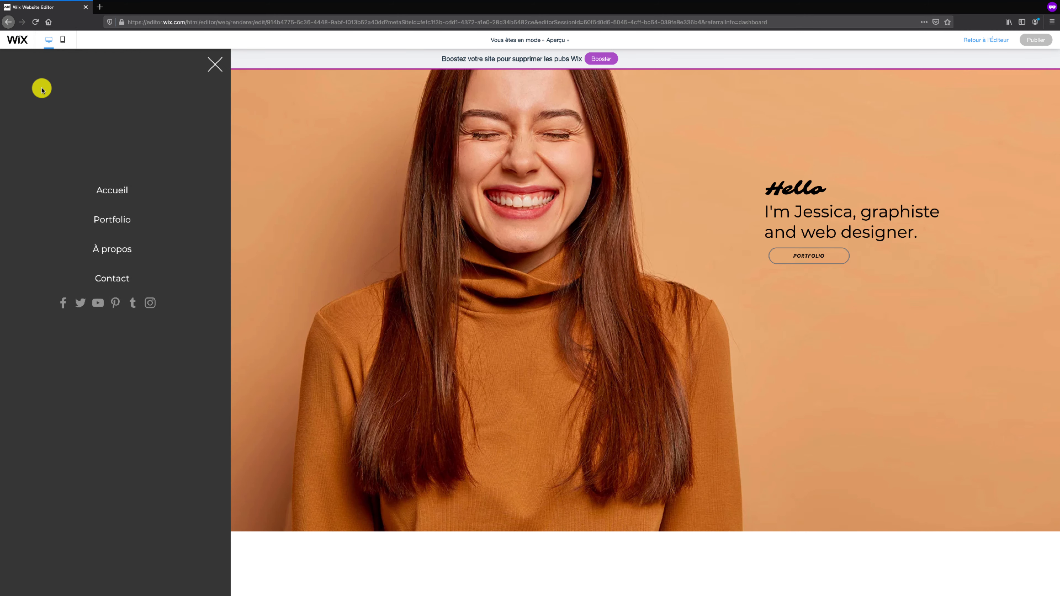
click(212, 63)
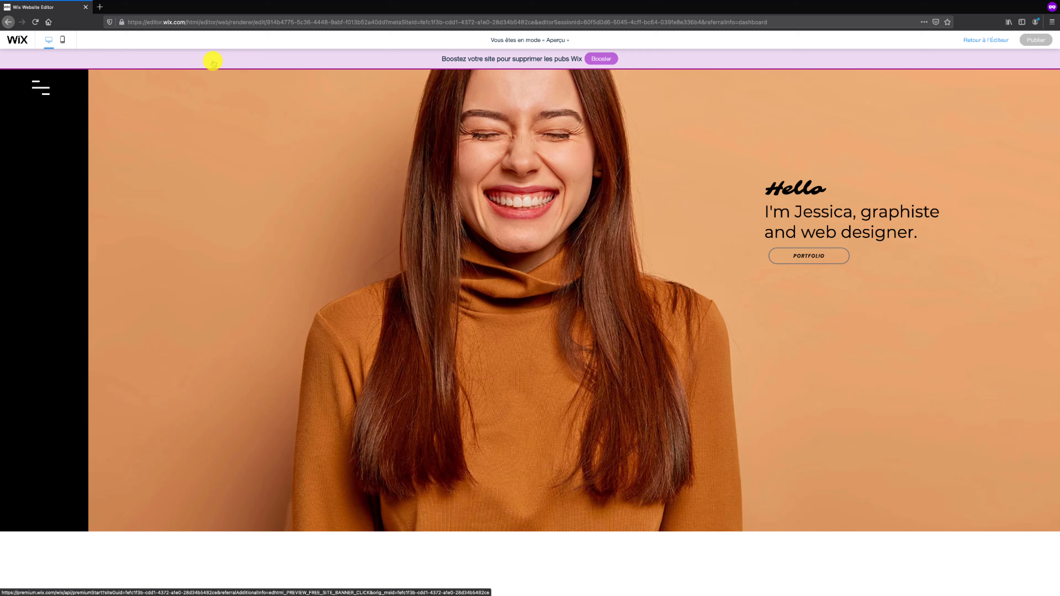